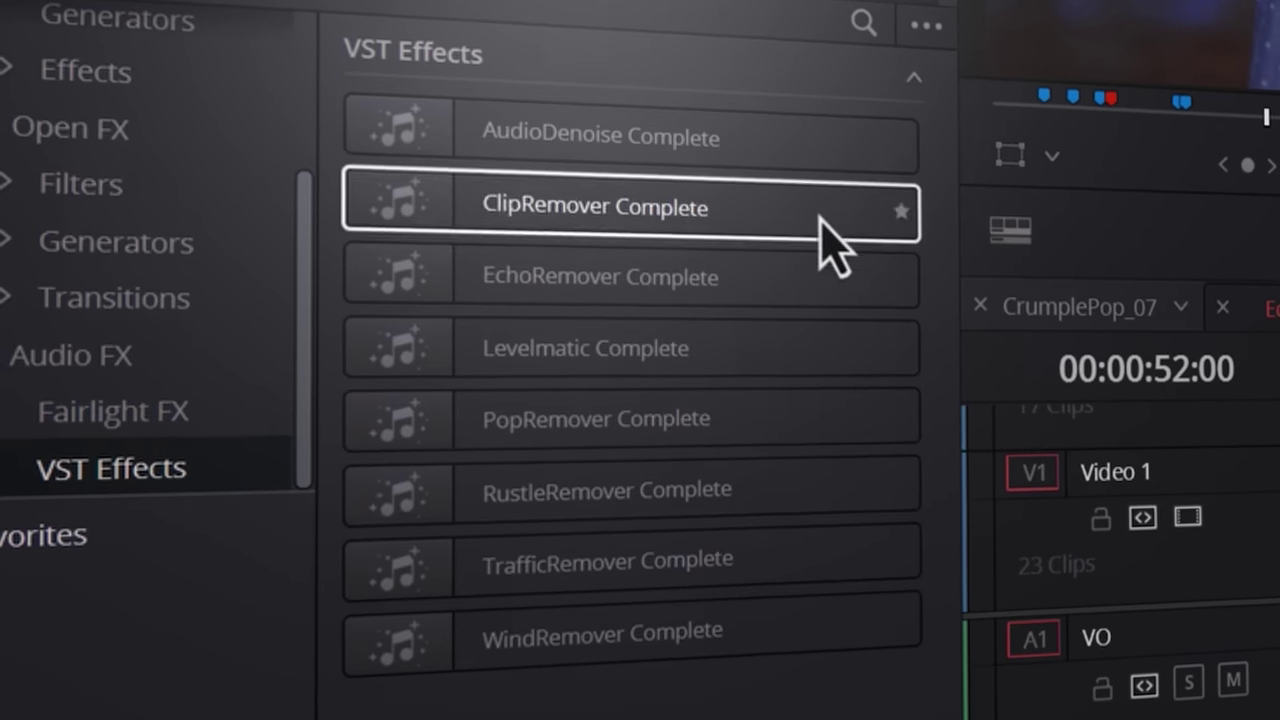
Apply PopRemover Complete to the timeline clips and move its plugin window aside.
left_click_drag(822, 396, 1130, 646)
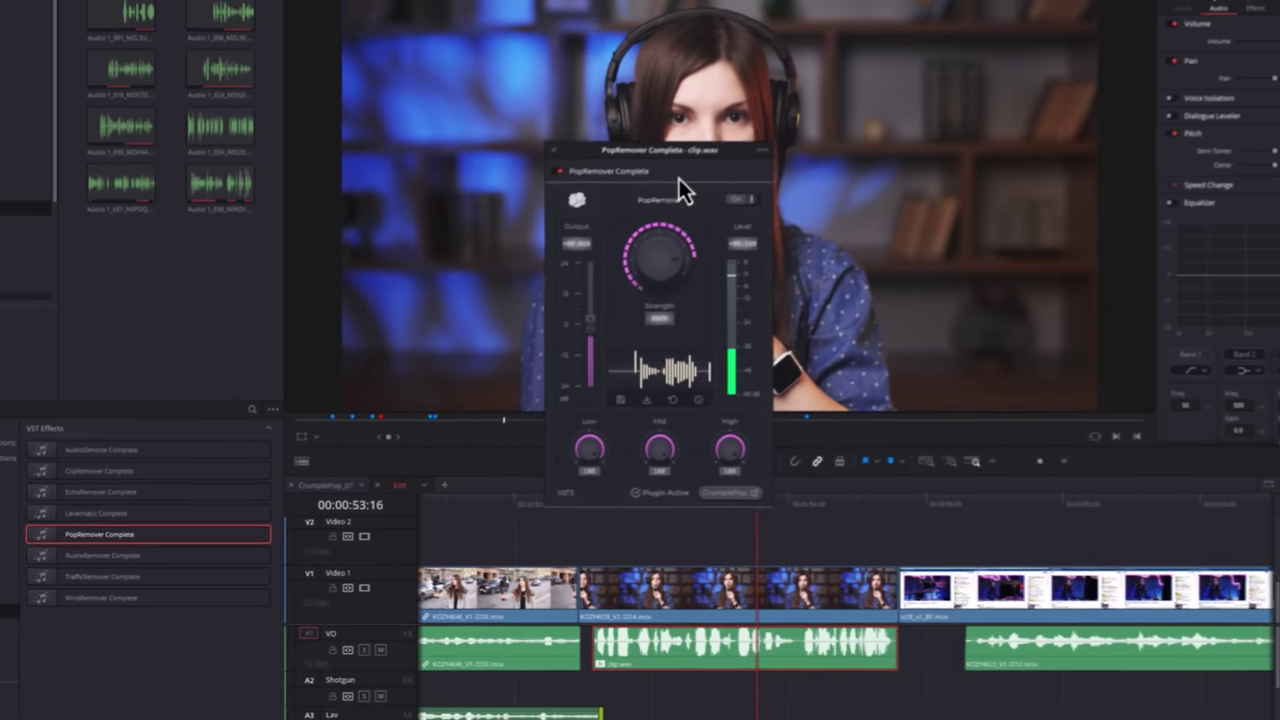
left_click_drag(679, 179, 424, 104)
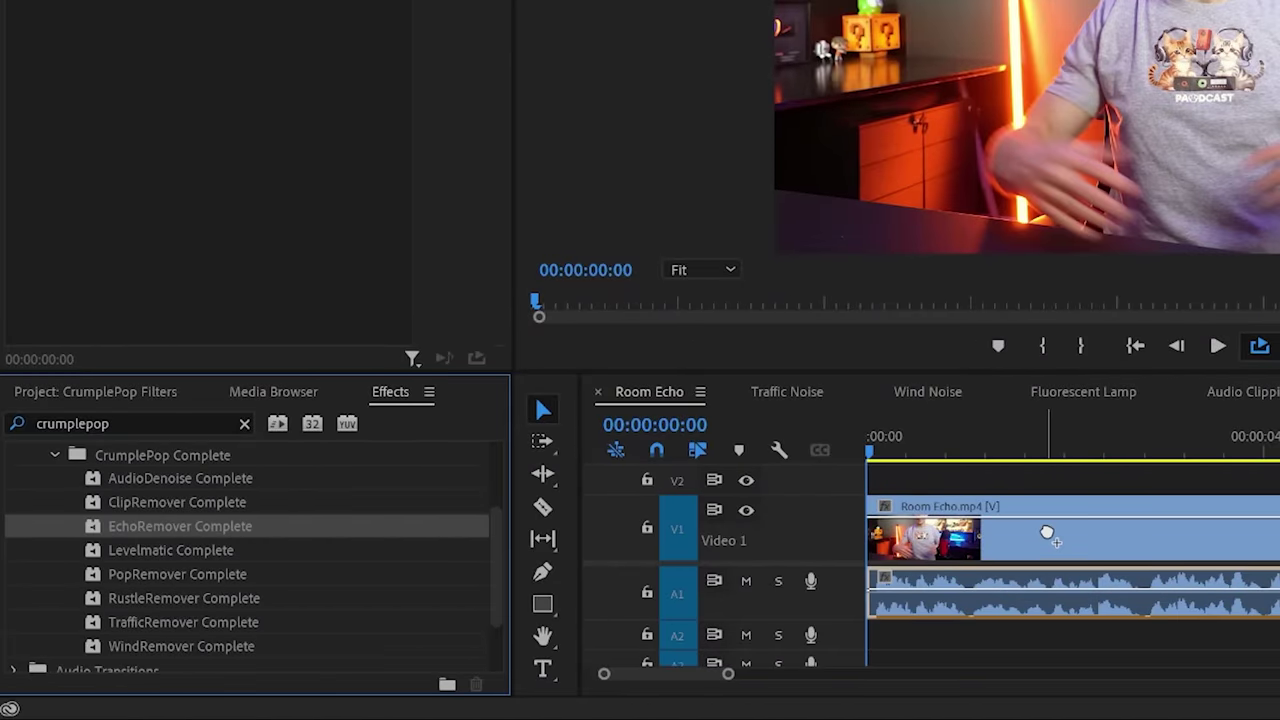
Add EchoRemover Complete to the Room Echo clip, then switch it off and back on to compare.
left_click_drag(1050, 540, 1050, 540)
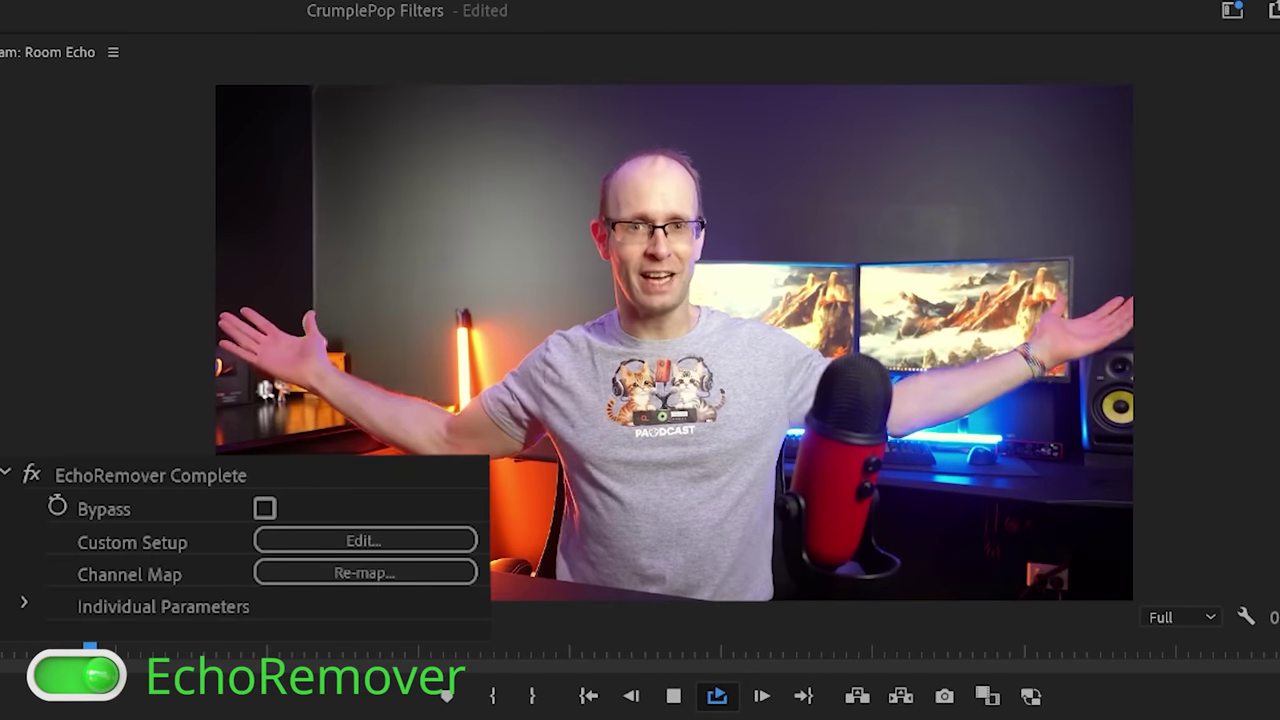
left_click(33, 474)
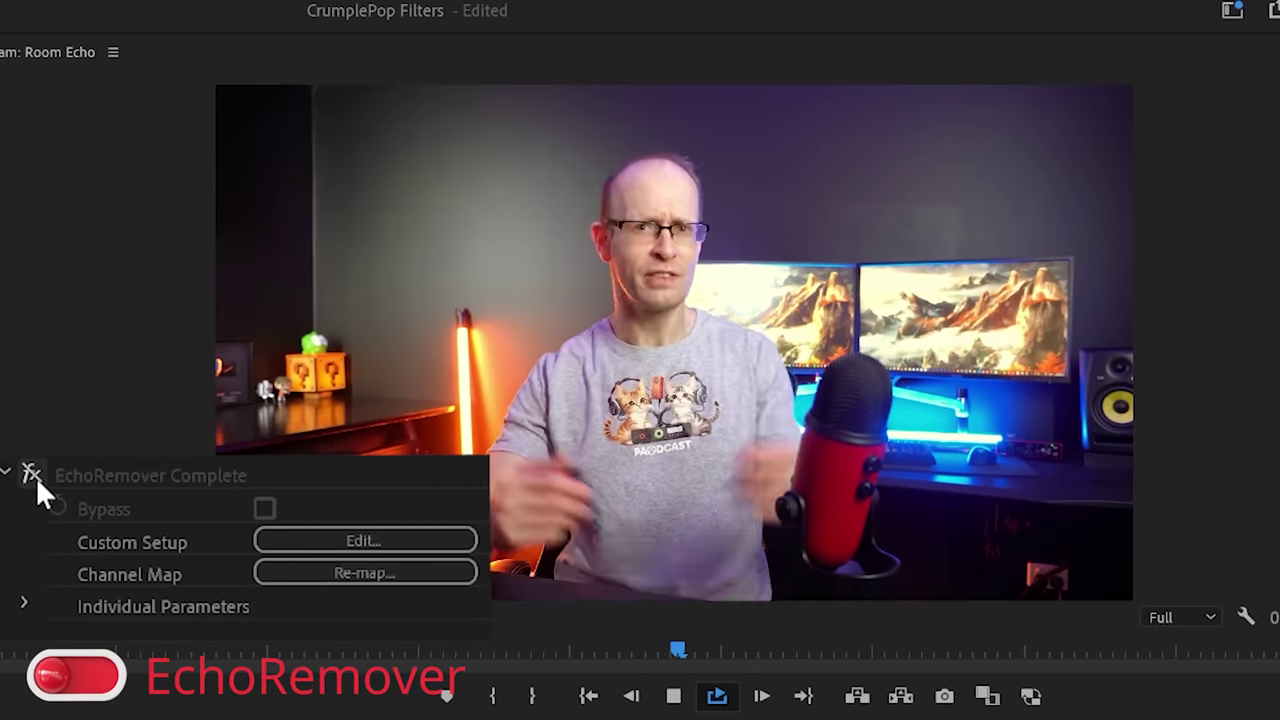
left_click(36, 477)
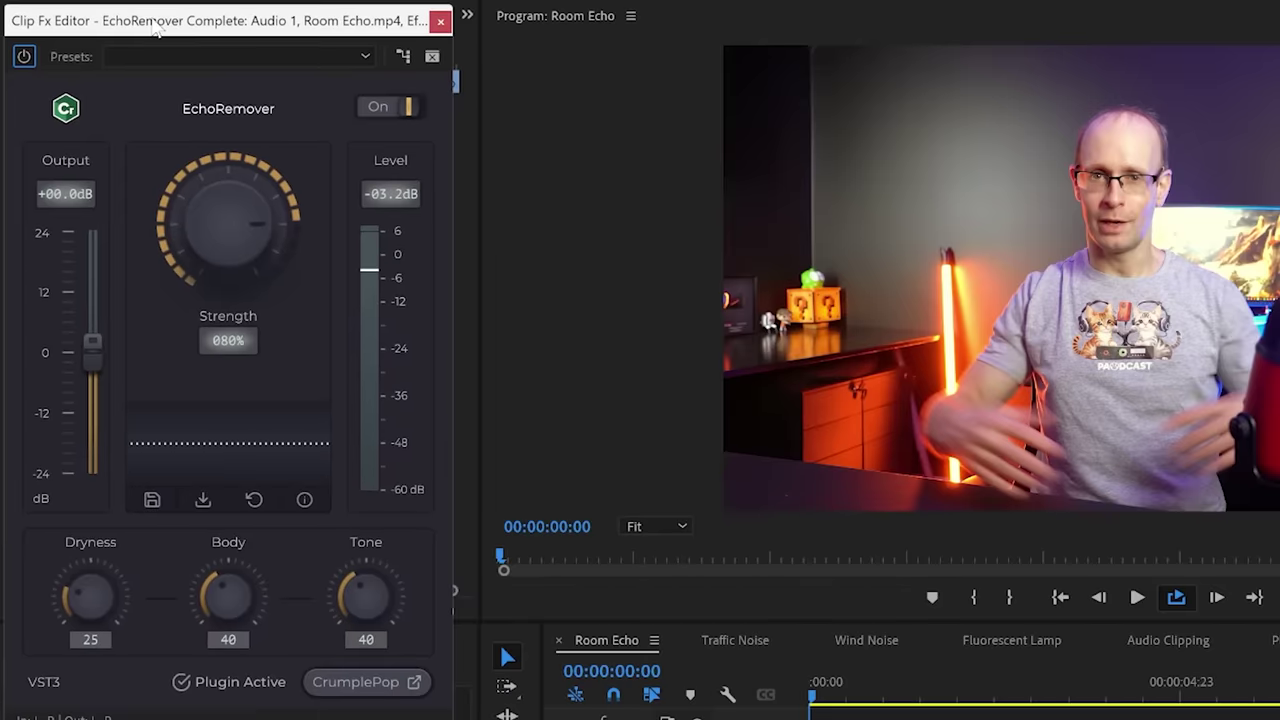
While playing, set EchoRemover Strength to 84%, adjust Output, and raise Dryness and Tone above 40.
key("space")
left_click_drag(150, 212, 212, 314)
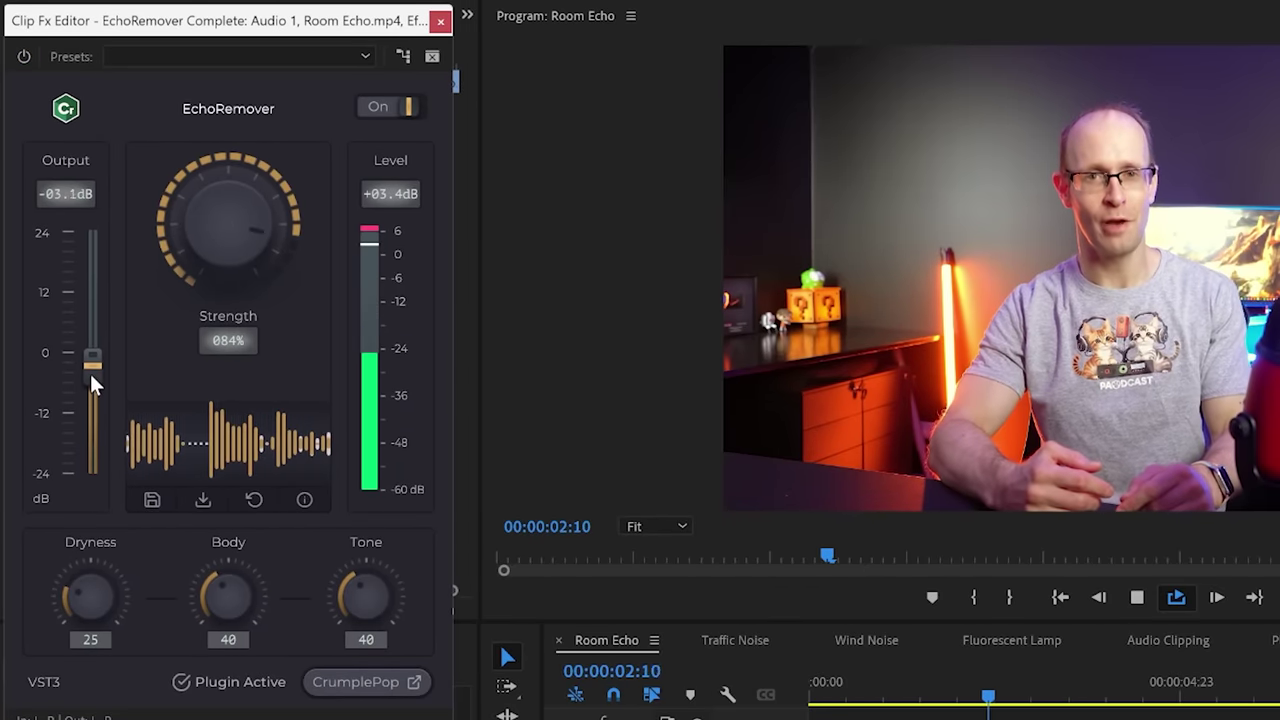
left_click_drag(89, 372, 83, 418)
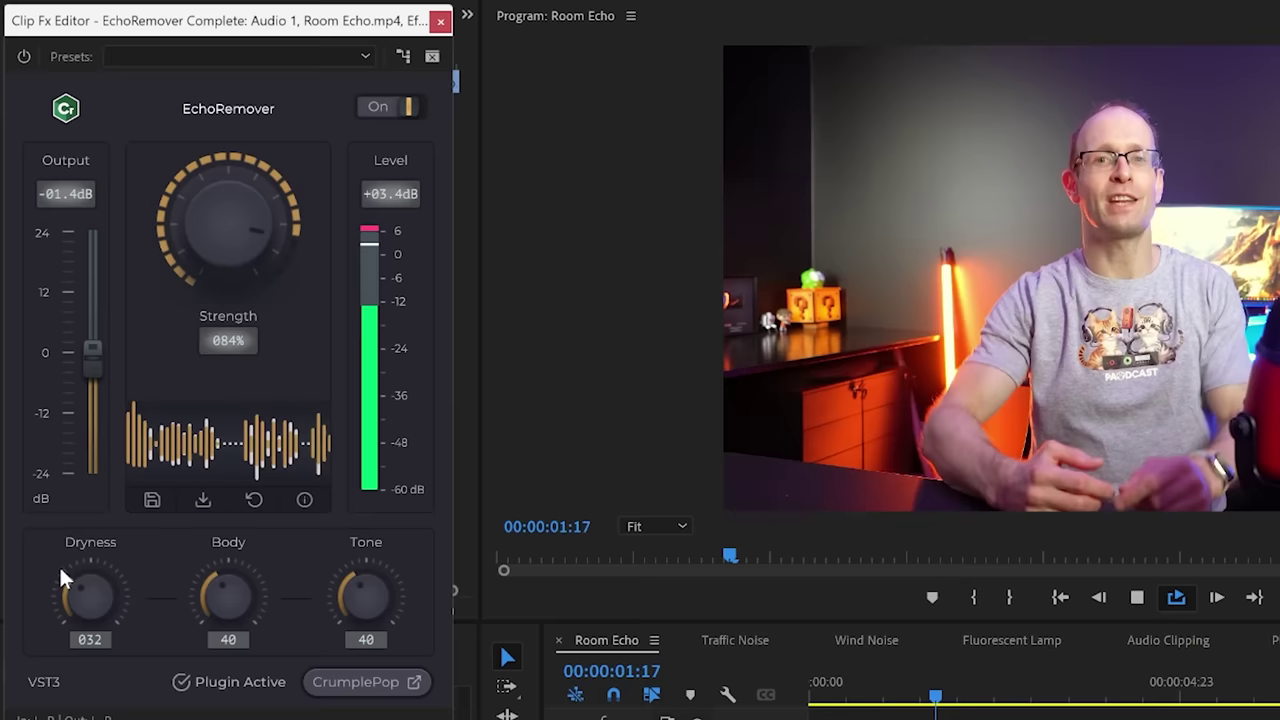
left_click_drag(63, 571, 278, 586)
left_click_drag(366, 597, 381, 597)
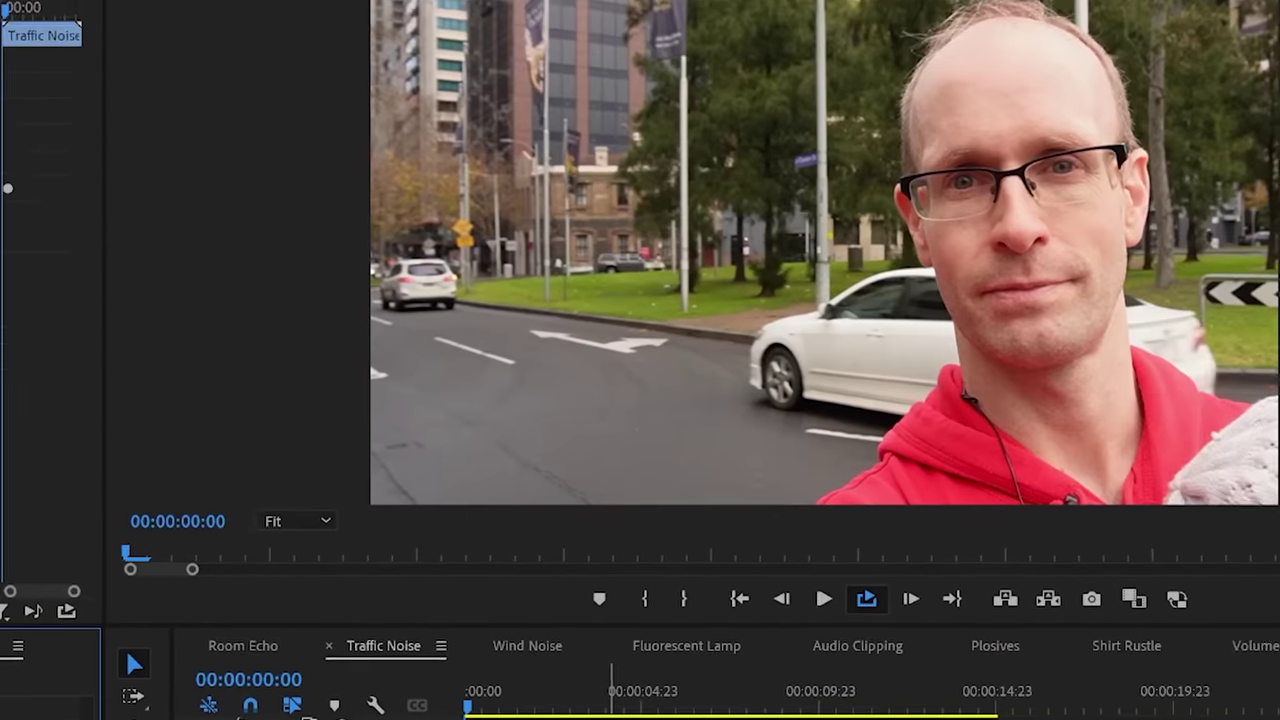
key("space")
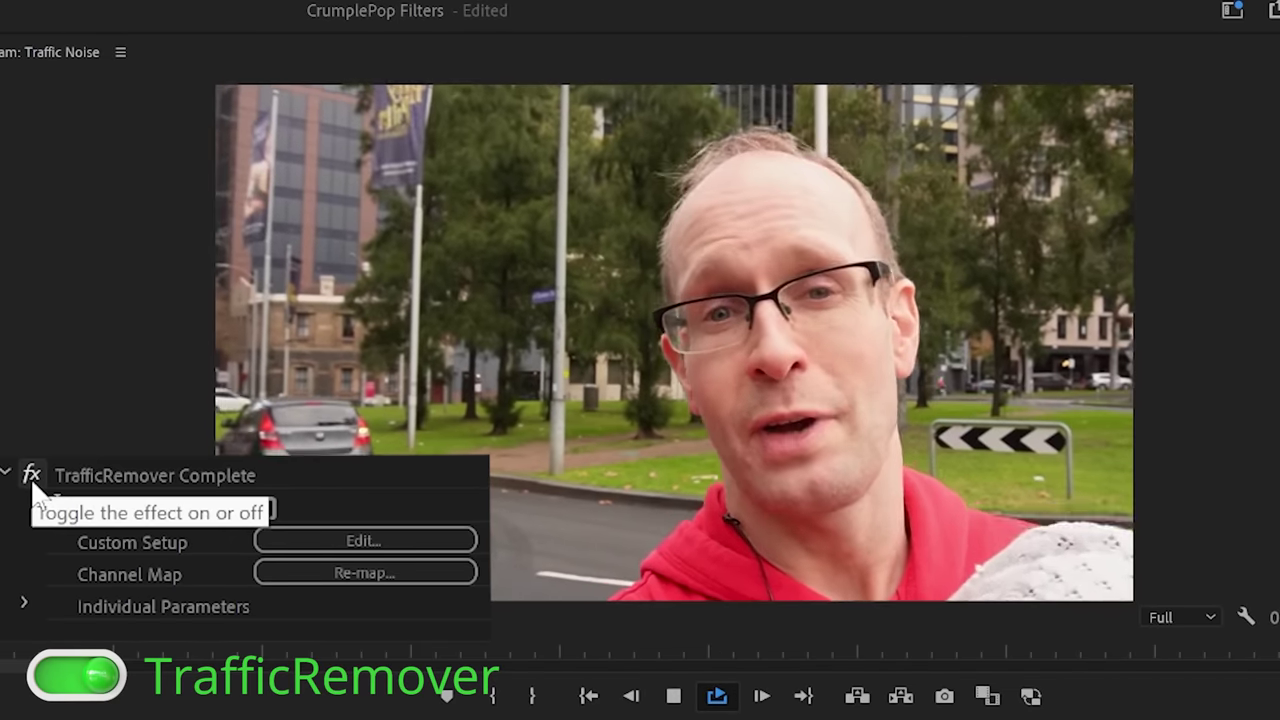
left_click(31, 476)
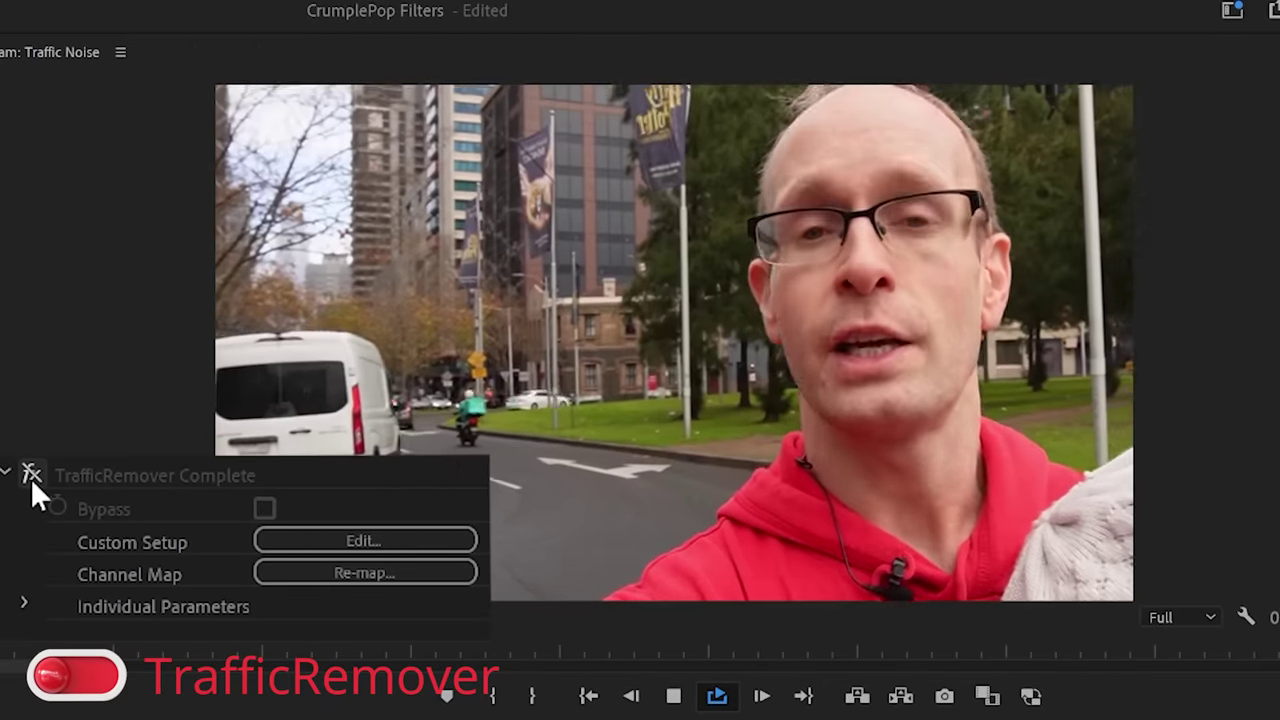
left_click(31, 476)
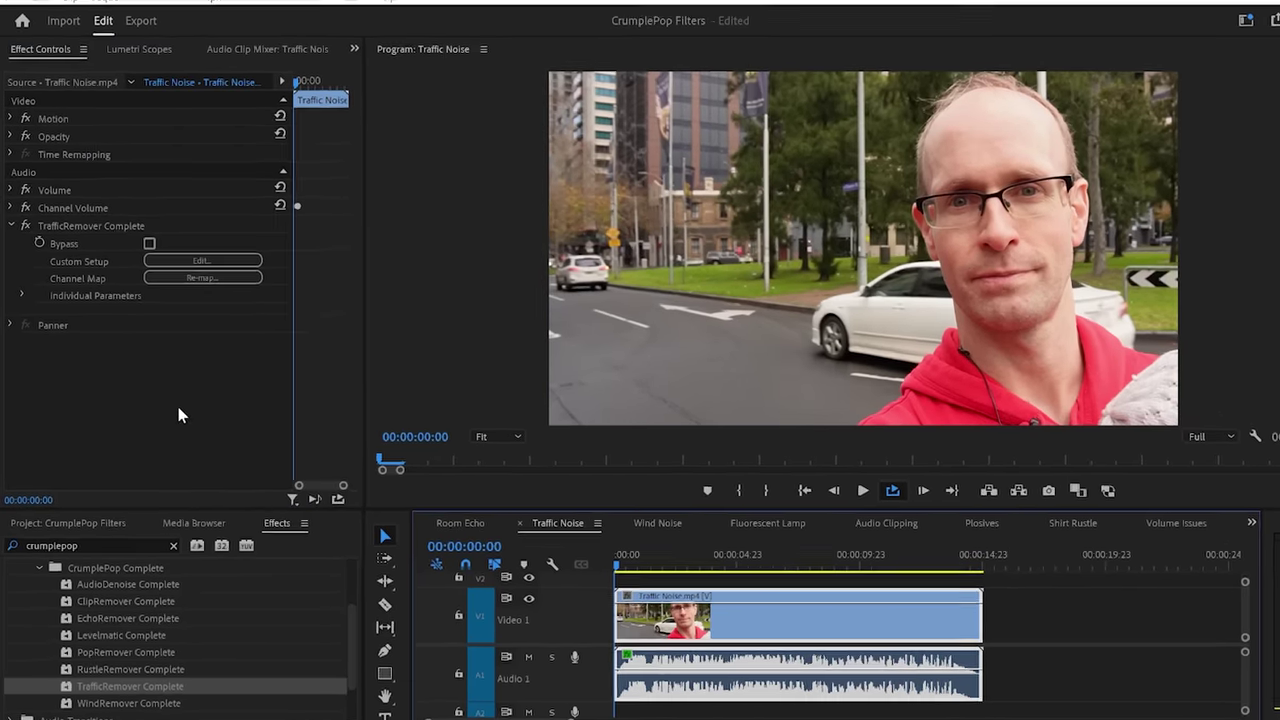
While playing, set TrafficRemover Strength to 73% and Low, Mid, High to 55, 48 and 67.
left_click(190, 254)
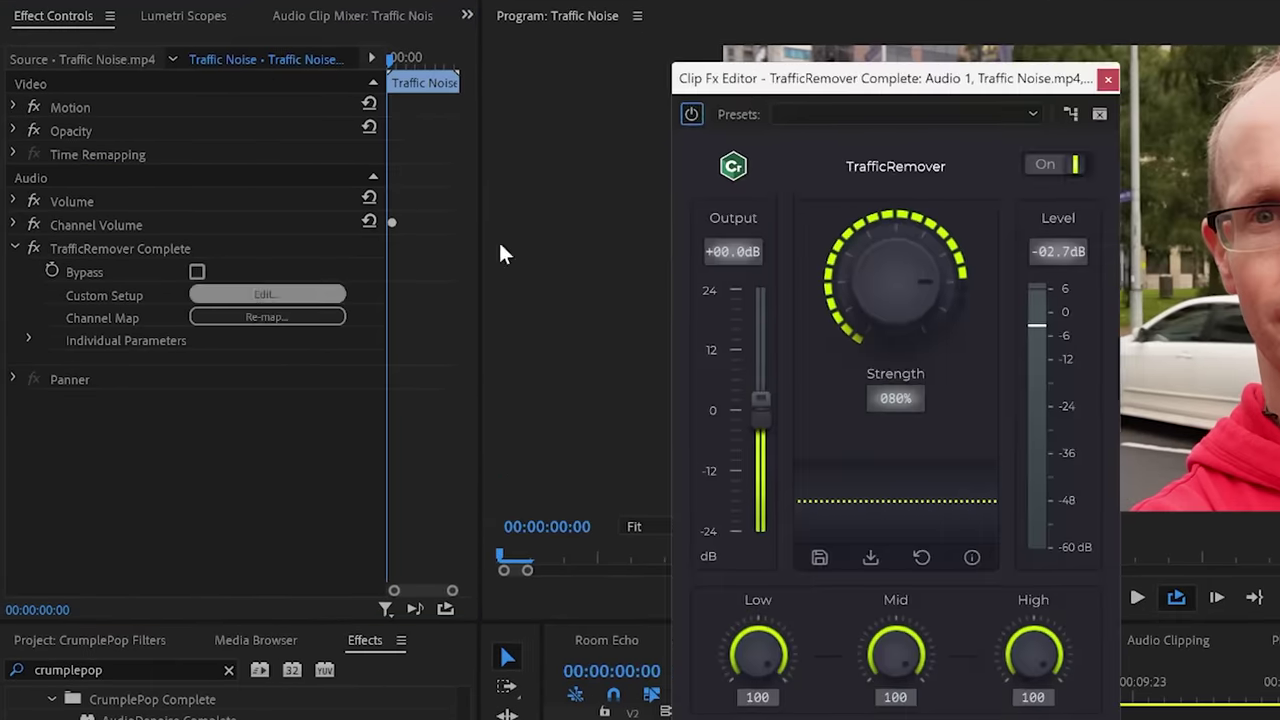
key("space")
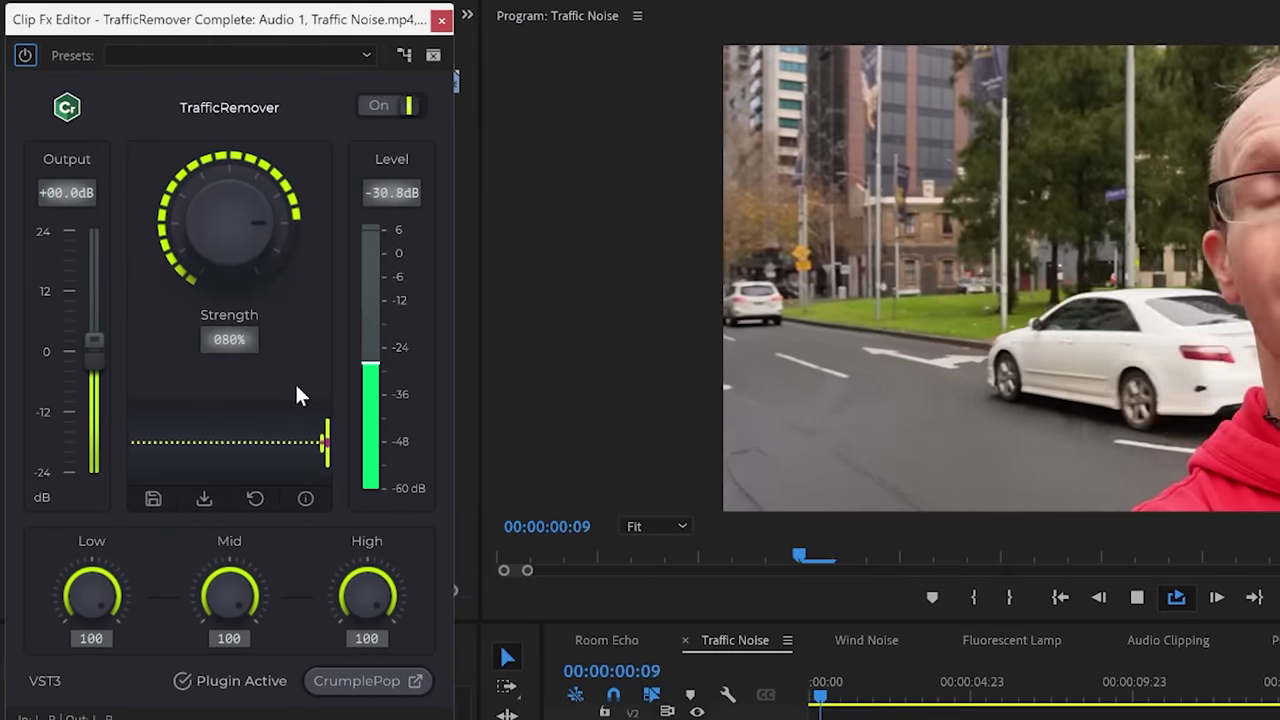
left_click_drag(226, 198, 242, 171)
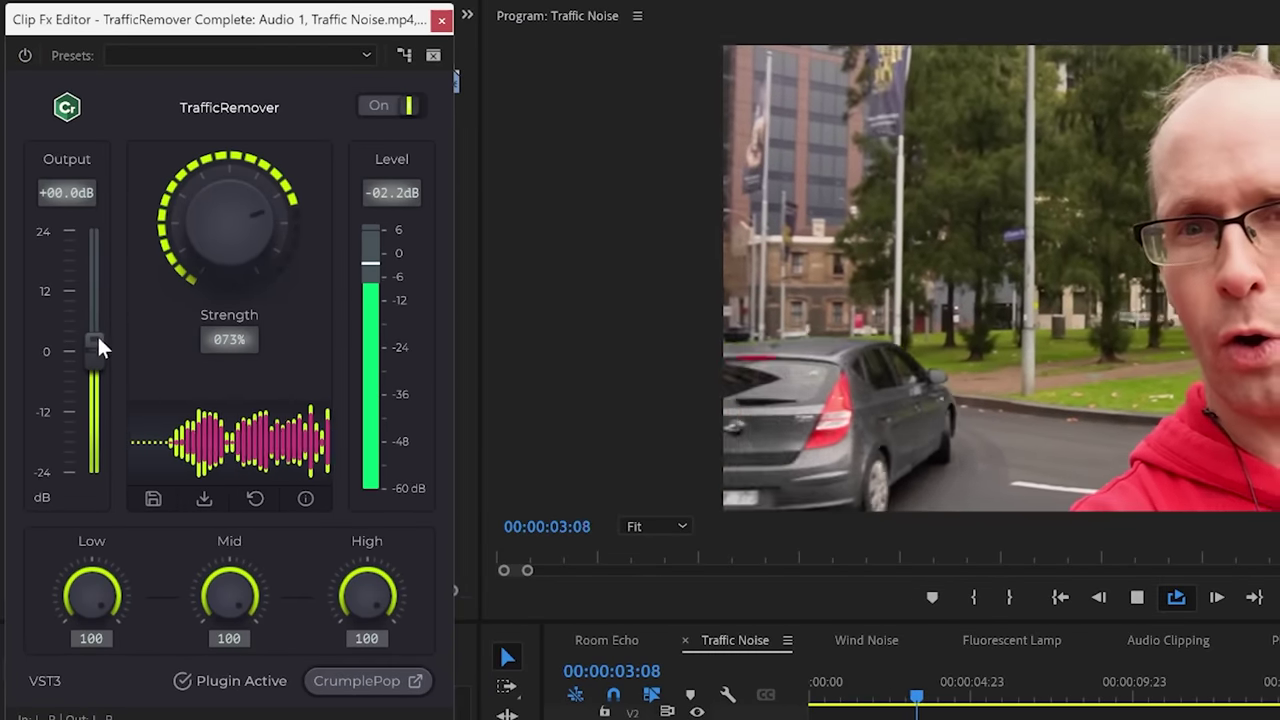
left_click_drag(97, 334, 95, 352)
left_click_drag(82, 585, 76, 558)
left_click_drag(238, 600, 243, 544)
left_click_drag(368, 598, 389, 564)
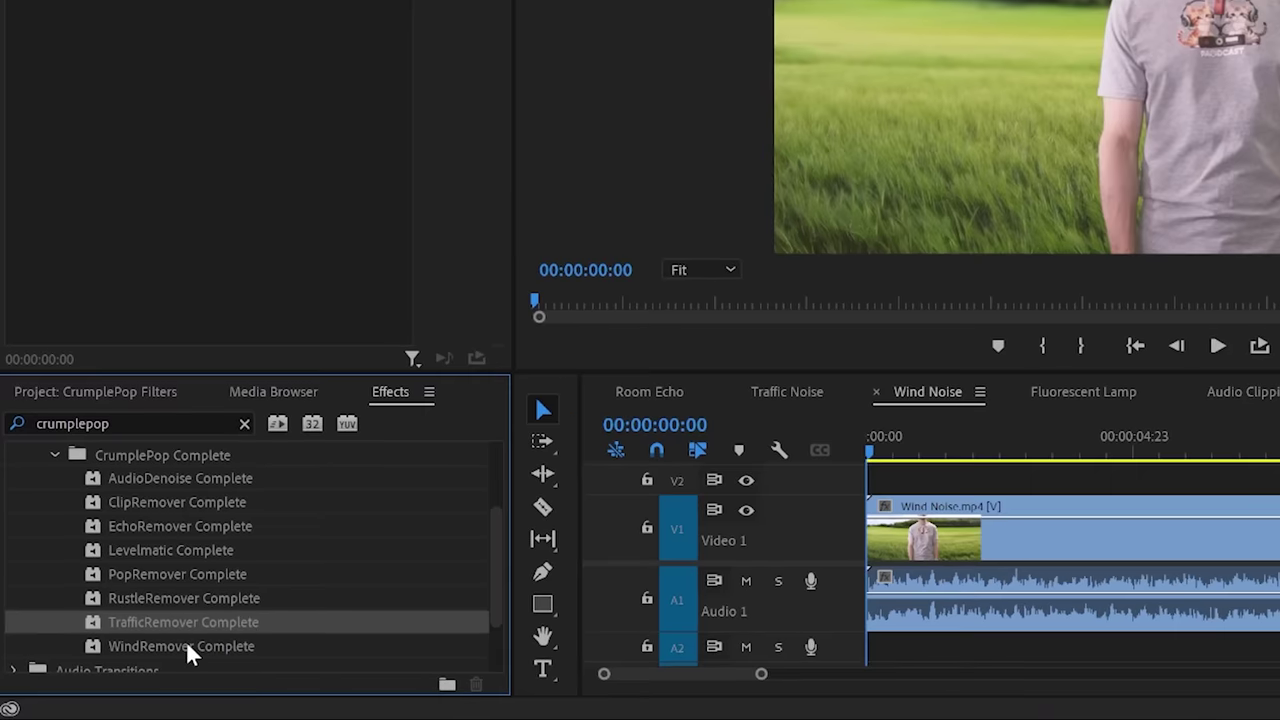
Apply WindRemover Complete to the Wind Noise audio and switch it off and on while playing.
left_click_drag(1006, 600, 1006, 602)
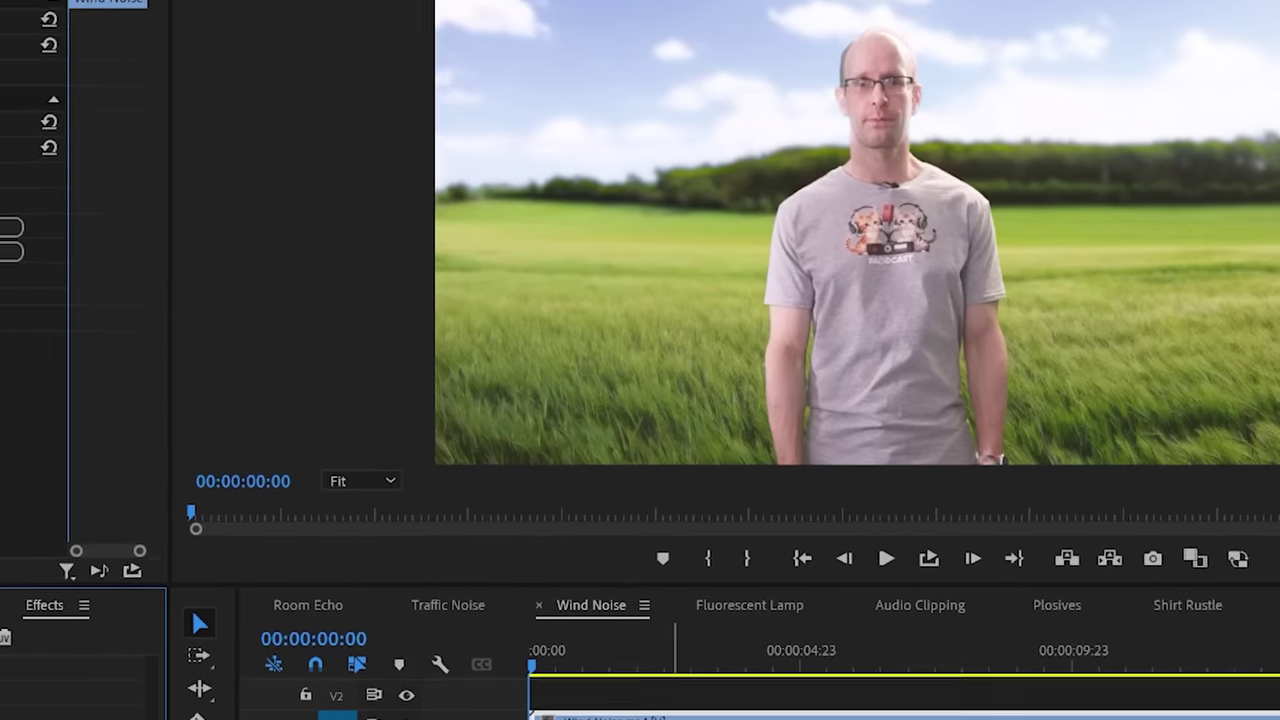
key("space")
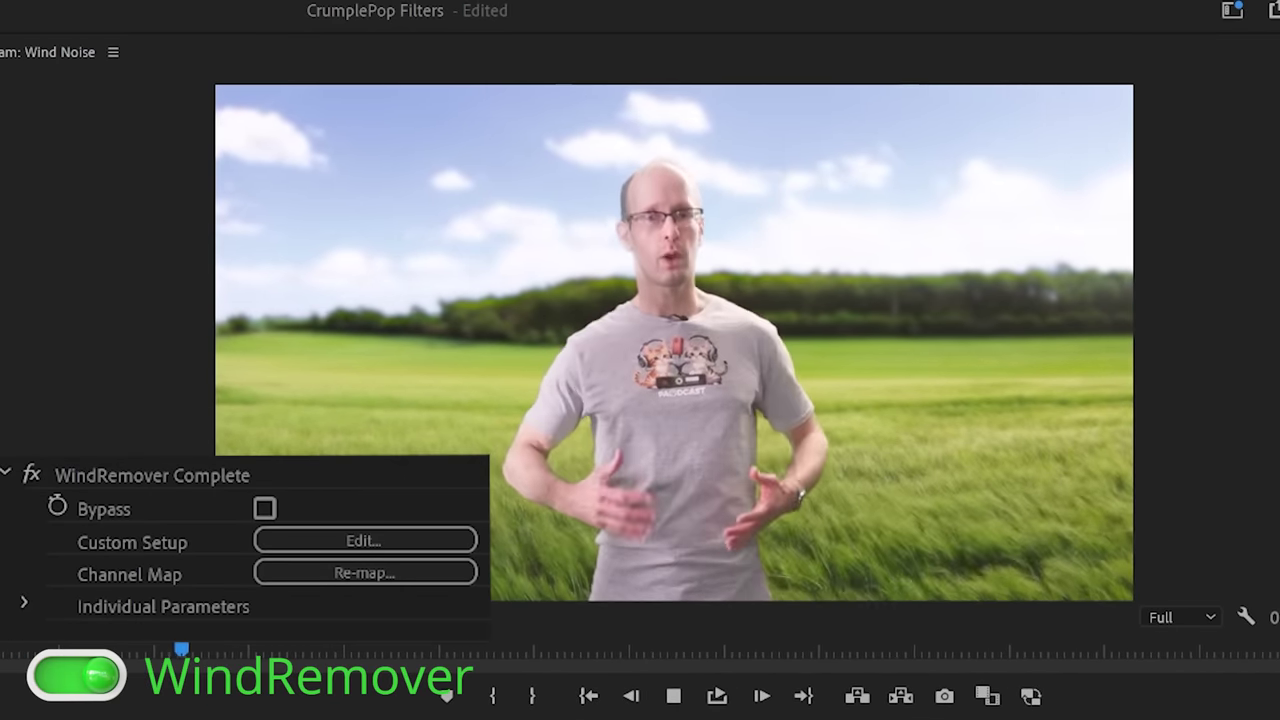
left_click(36, 470)
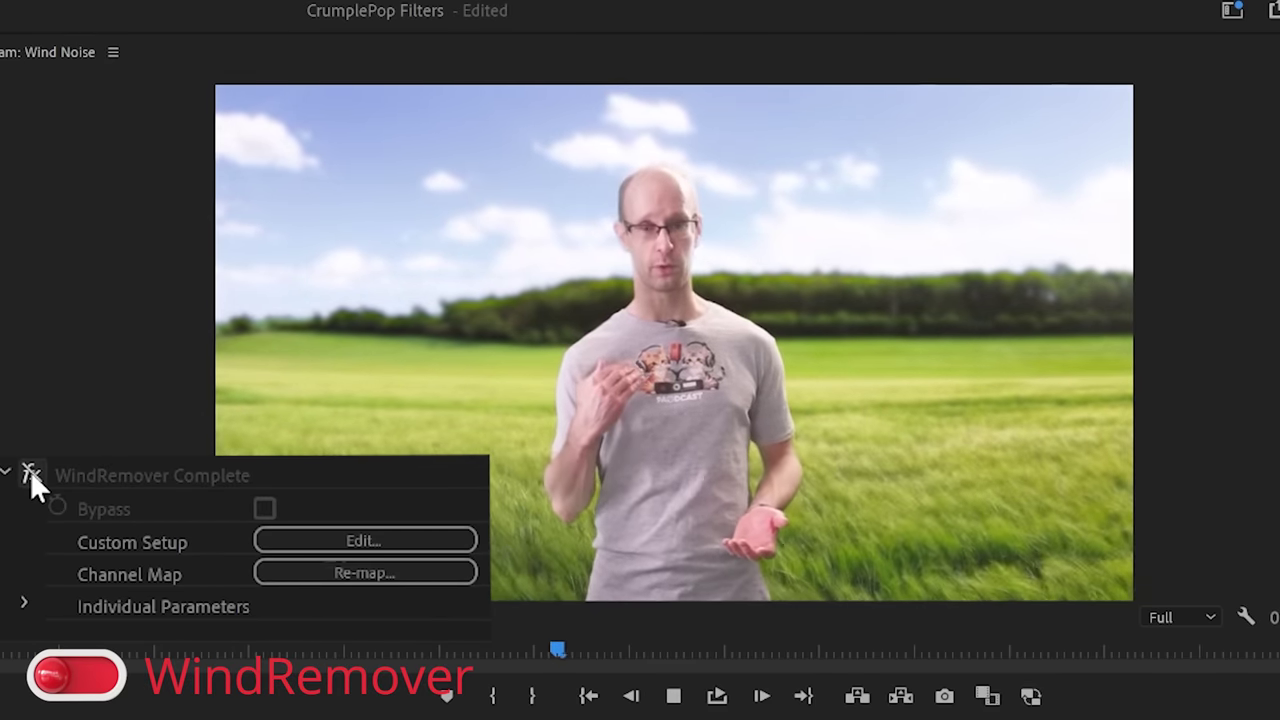
left_click(31, 471)
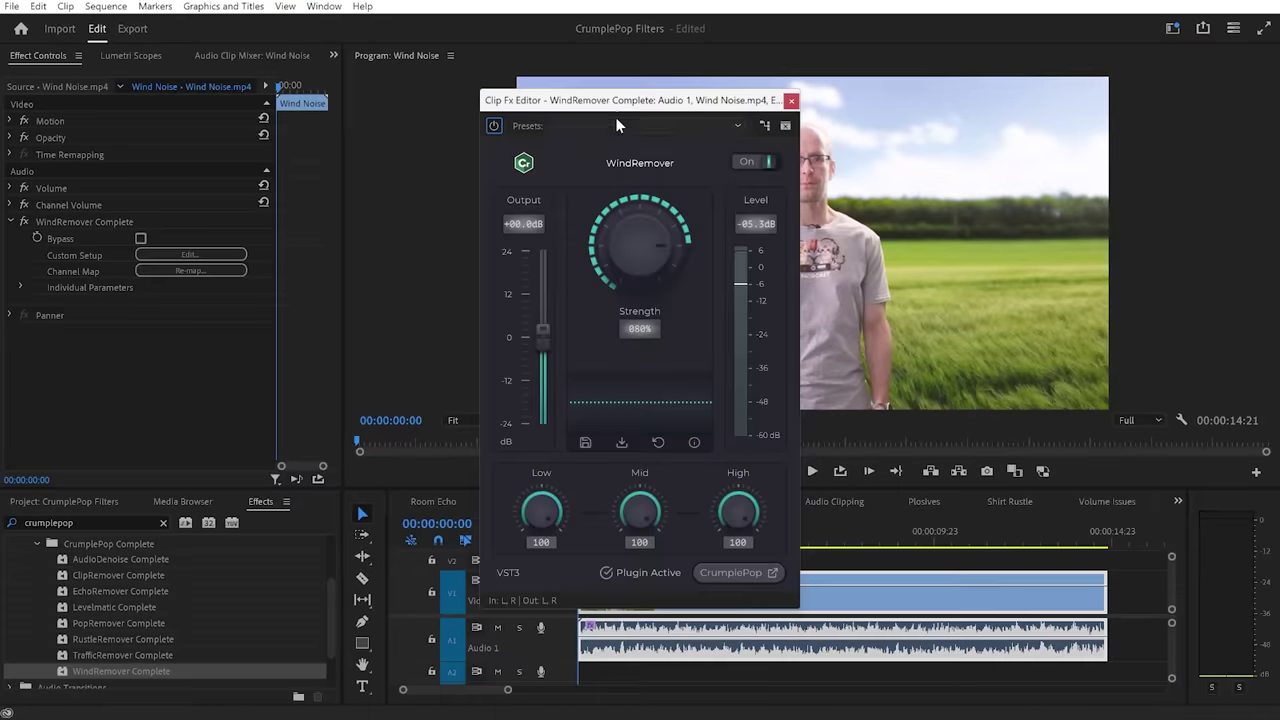
Set WindRemover Strength to 93%, Output to about +4 dB and the Low band to 073.
left_click_drag(616, 104, 136, 64)
key("space")
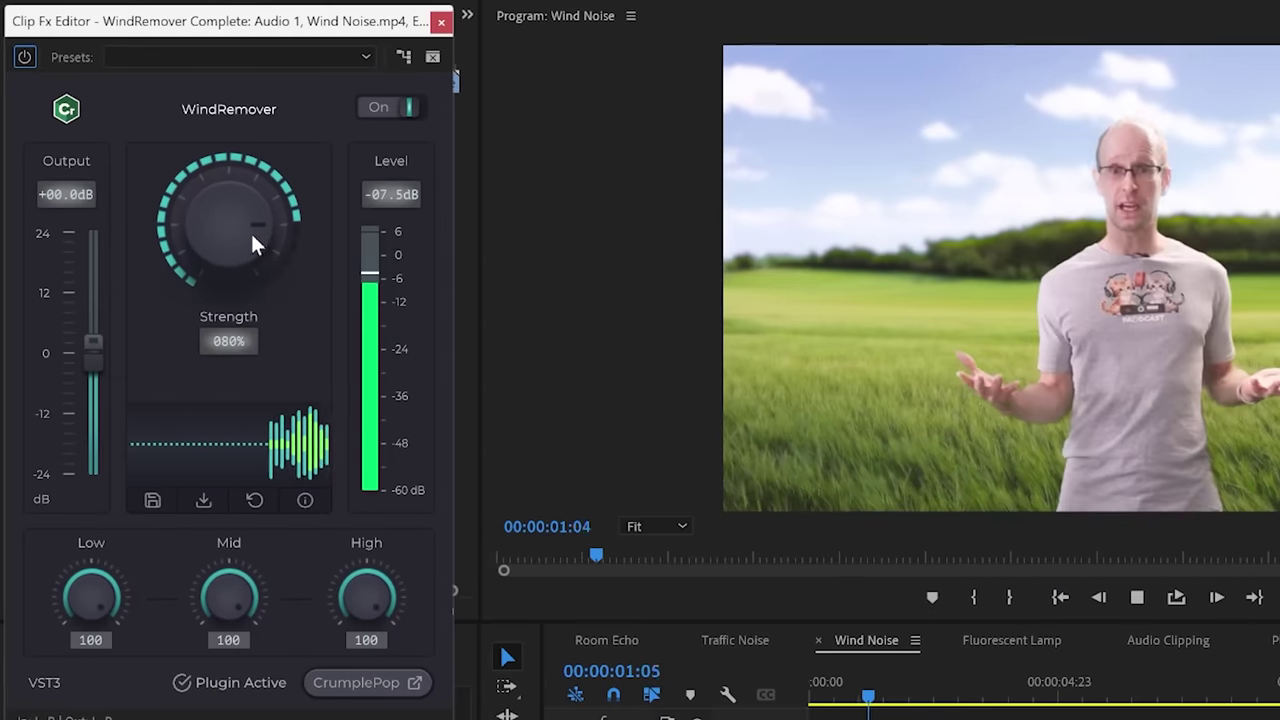
mouse_move(252, 243)
left_mouse_down()
mouse_move(240, 274)
mouse_move(251, 263)
left_mouse_up()
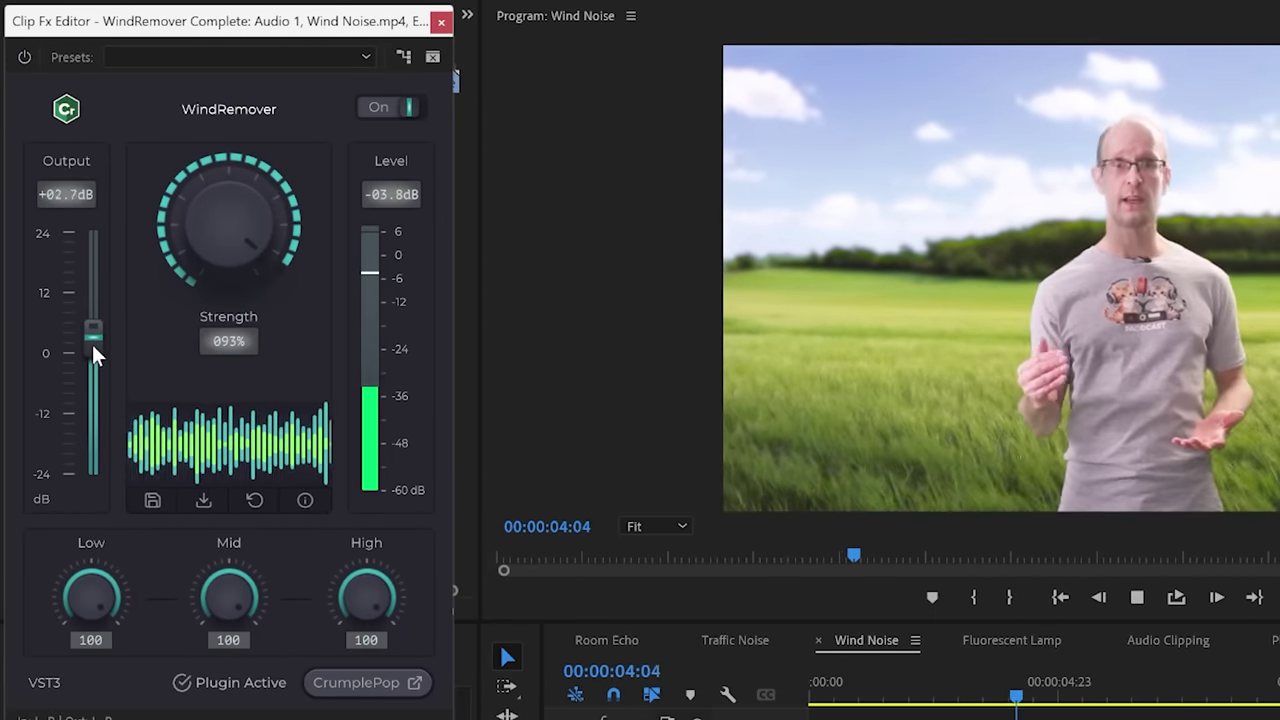
left_click_drag(92, 344, 93, 339)
left_click_drag(115, 606, 125, 578)
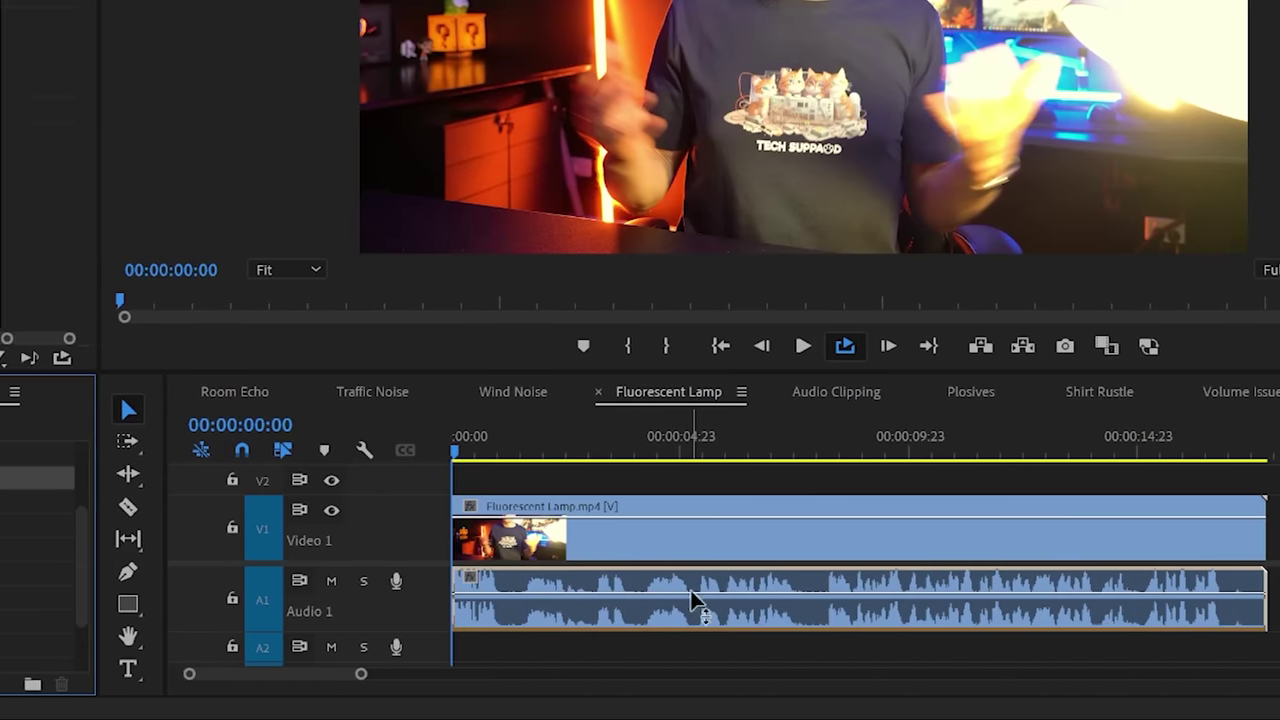
Select the Fluorescent Lamp clip and switch AudioDenoise off and on to compare.
left_click(690, 592)
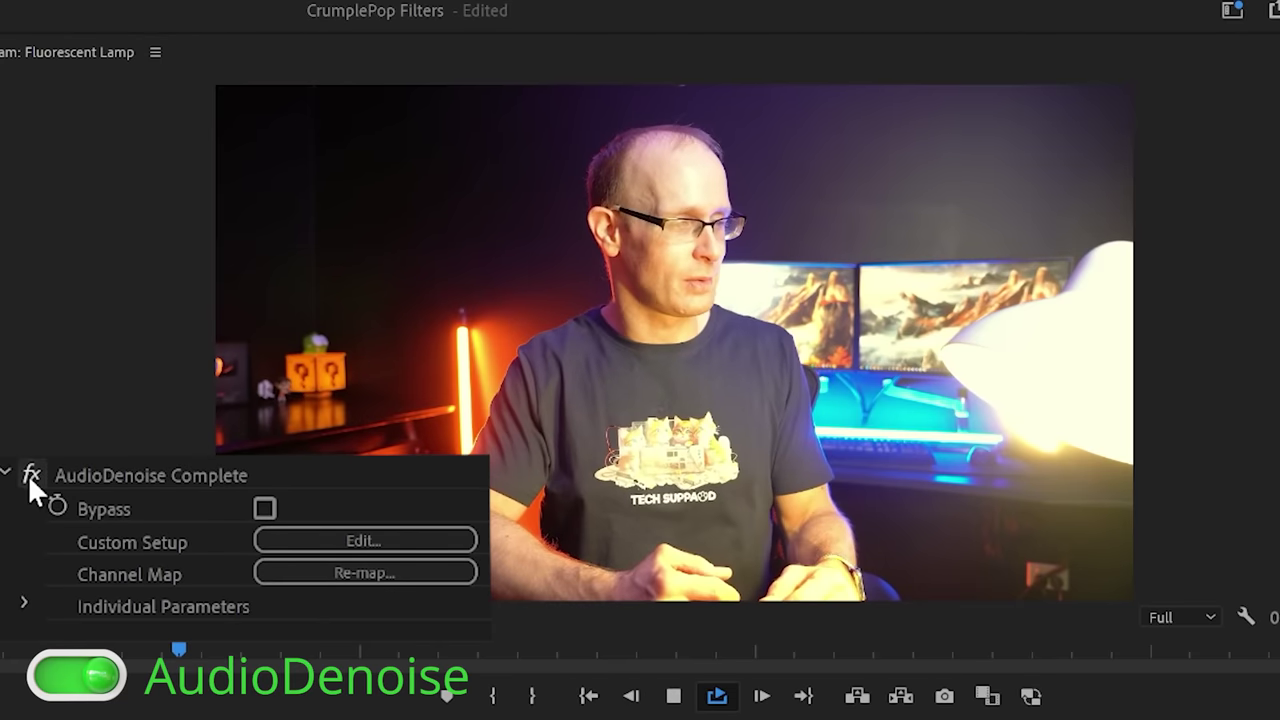
left_click(30, 474)
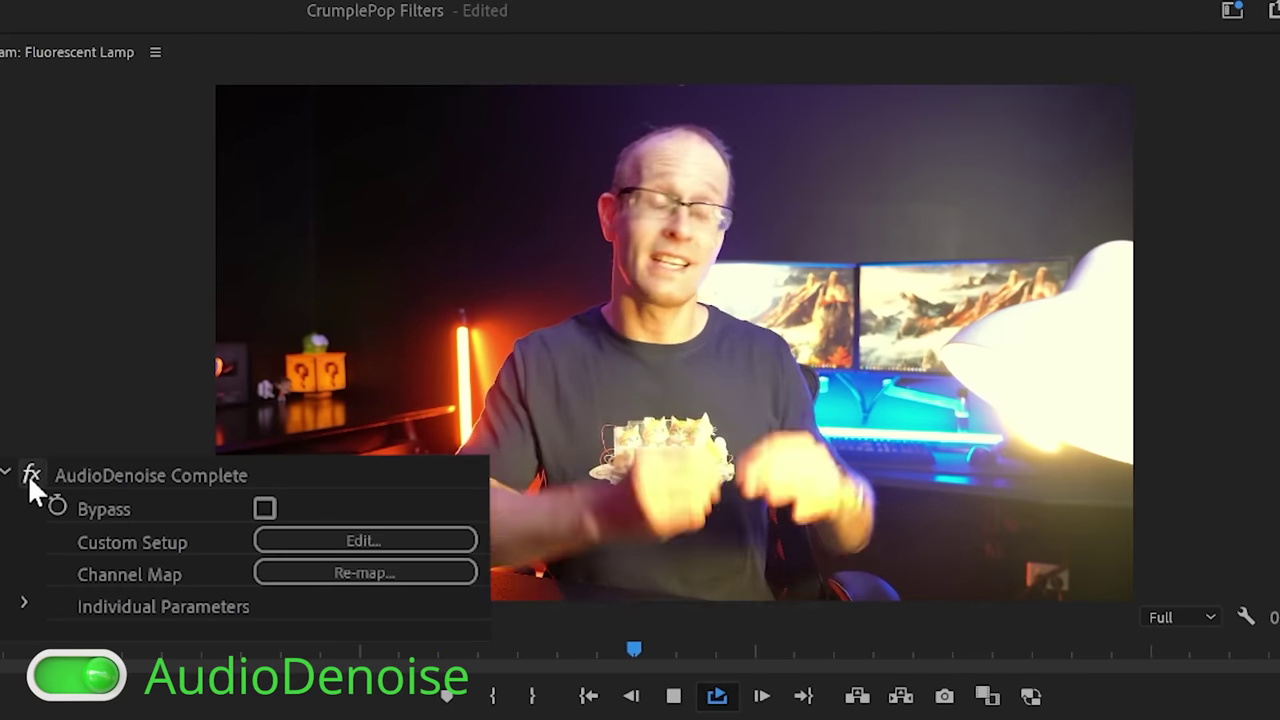
left_click(30, 474)
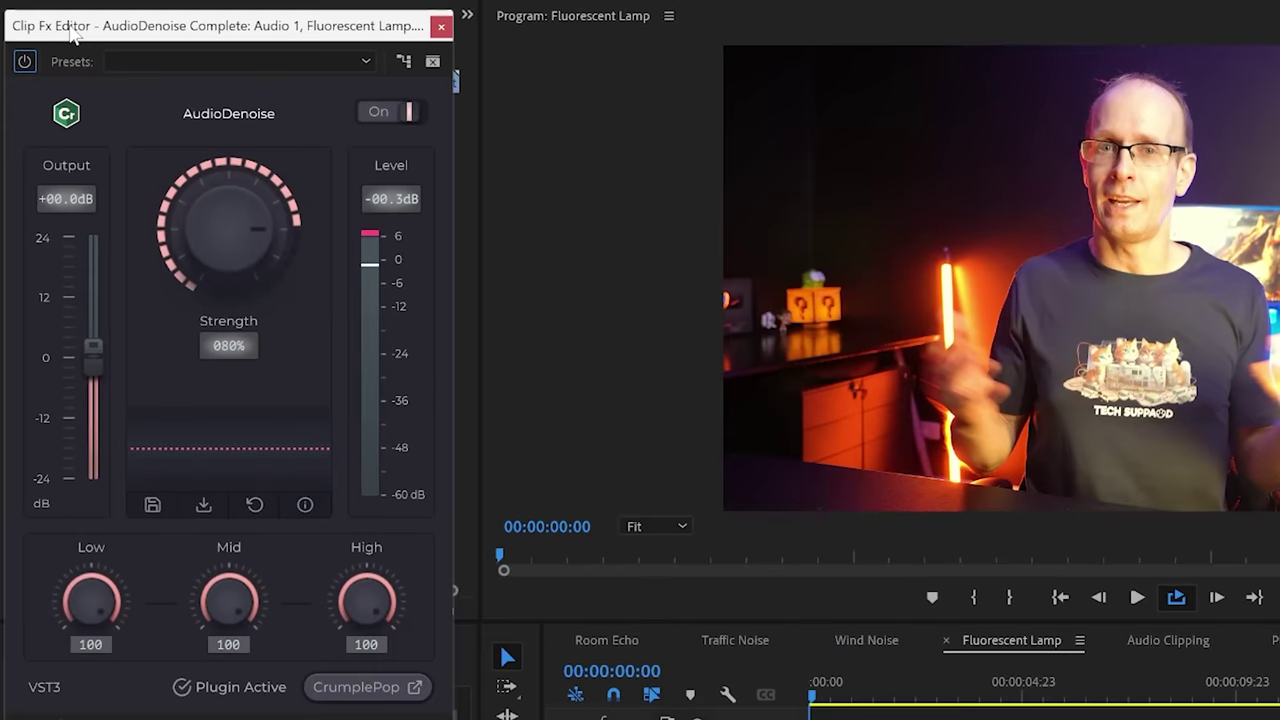
While playing, drop AudioDenoise Strength to 27%, then raise it back to 95%.
left_click_drag(72, 36, 72, 33)
key("space")
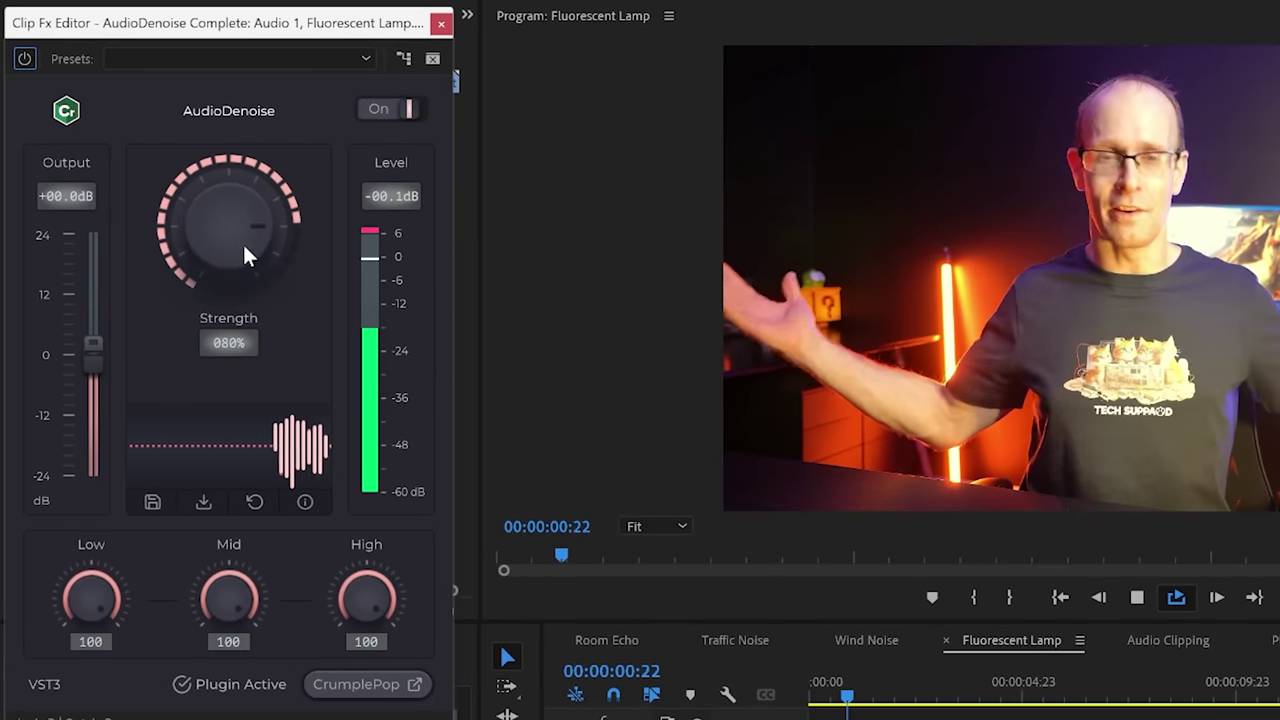
left_click_drag(245, 255, 154, 300)
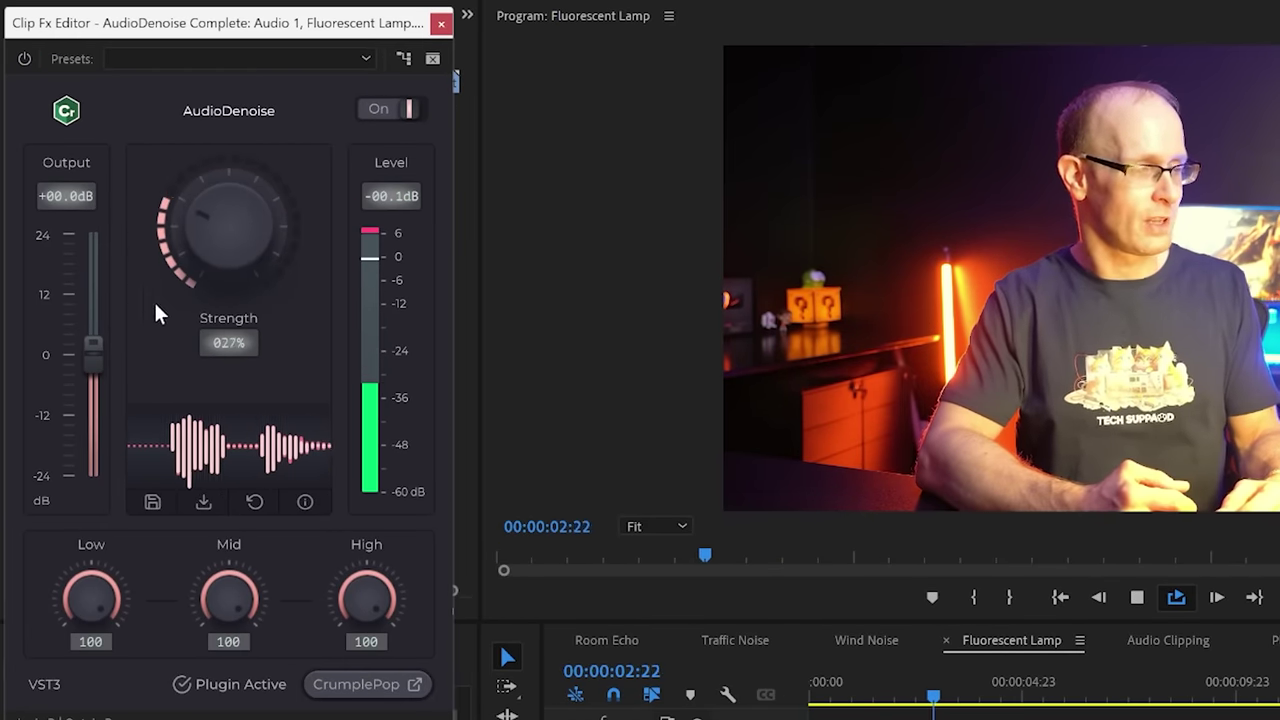
left_click_drag(237, 342, 218, 158)
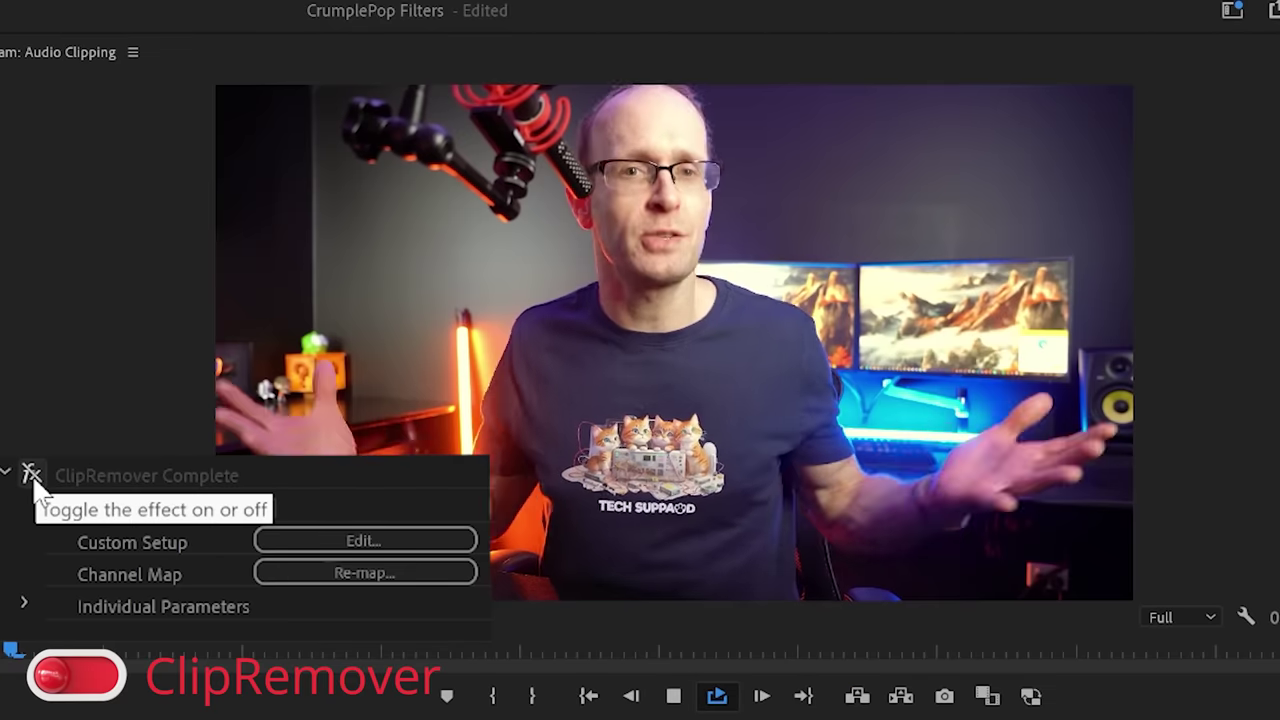
Re-enable ClipRemover Complete on the Audio Clipping clip after the comparison.
left_click(32, 475)
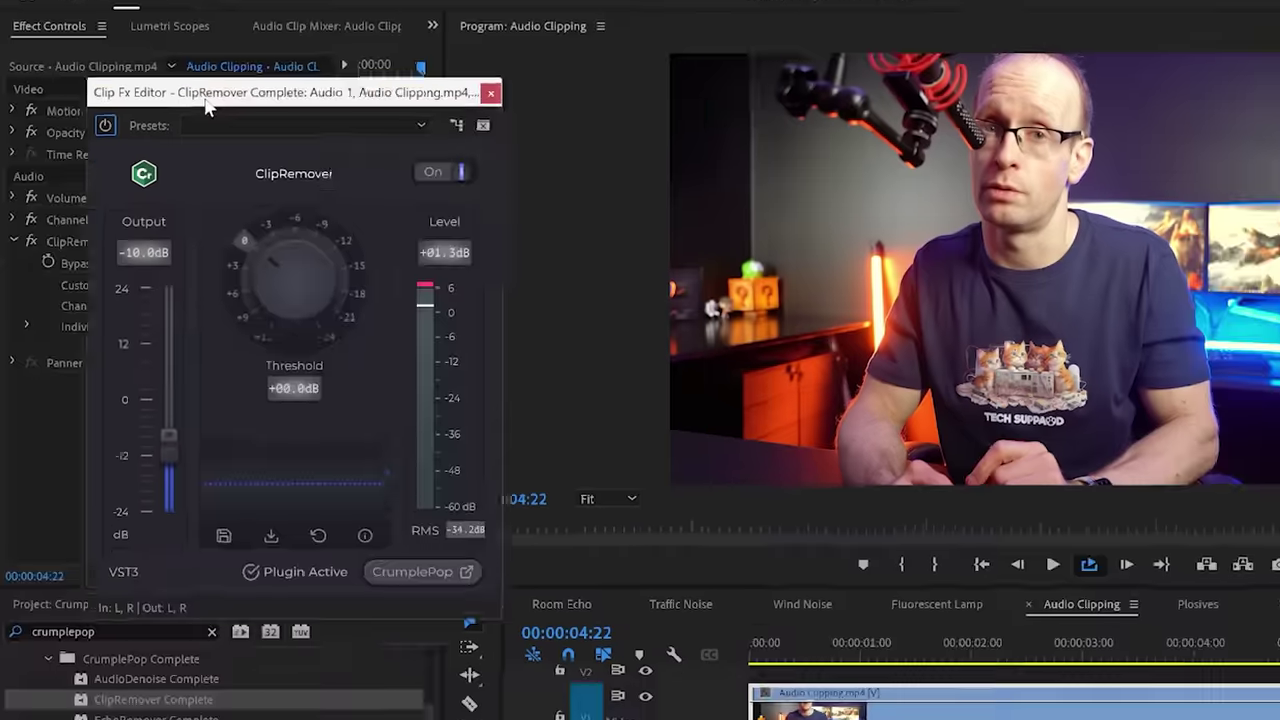
Move the ClipRemover editor beside the video and set Threshold to +8.0 dB while playing.
left_click_drag(207, 108, 125, 49)
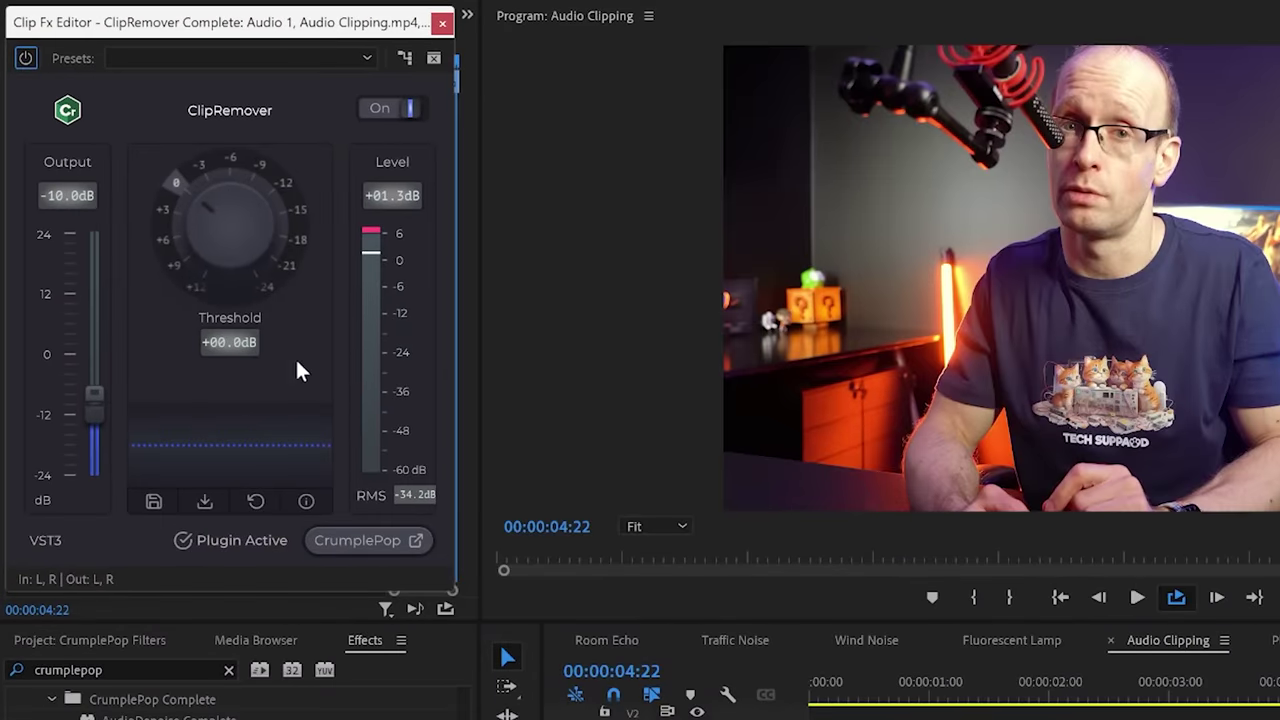
key("space")
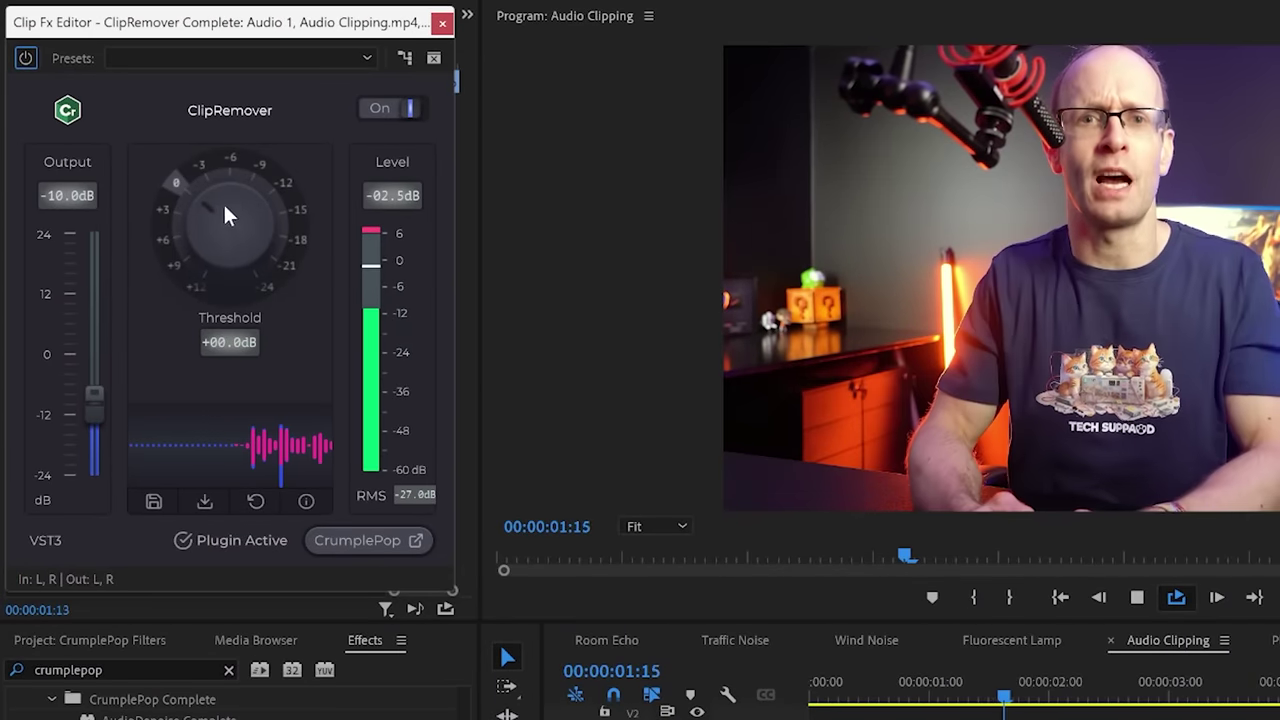
left_click_drag(276, 217, 175, 245)
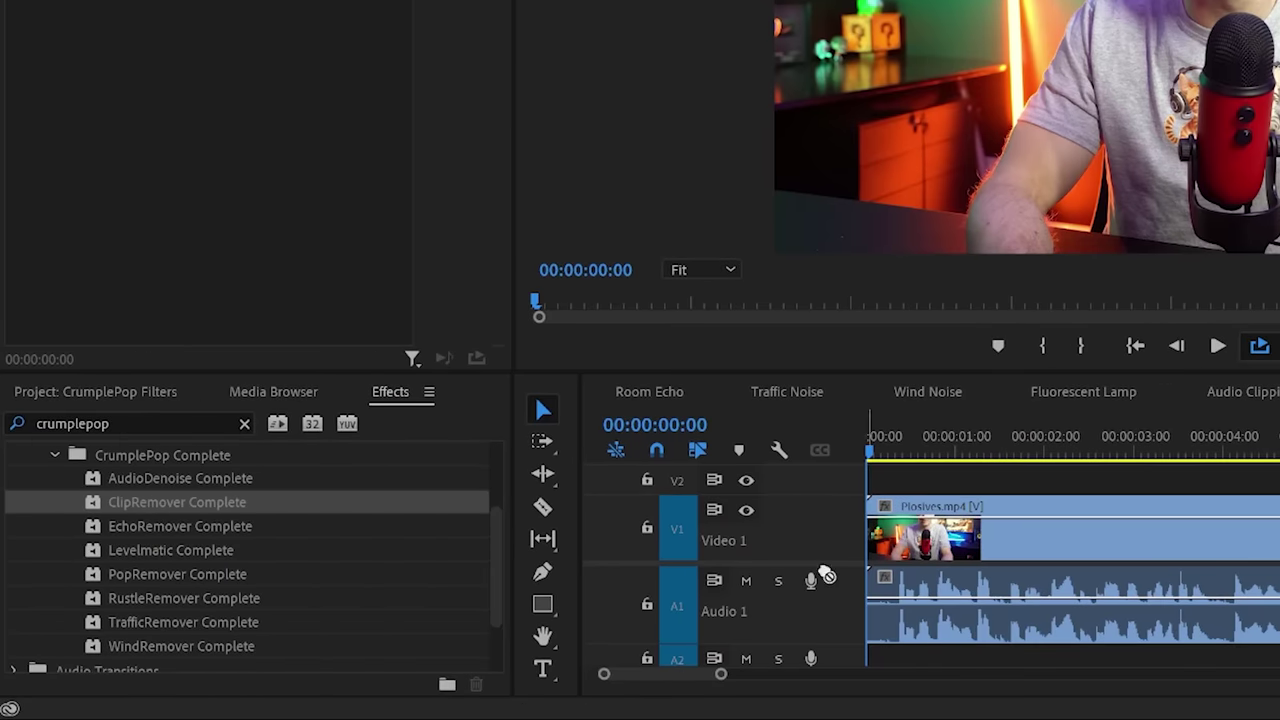
Apply PopRemover Complete to the Plosives audio clip.
left_click_drag(177, 574, 1080, 610)
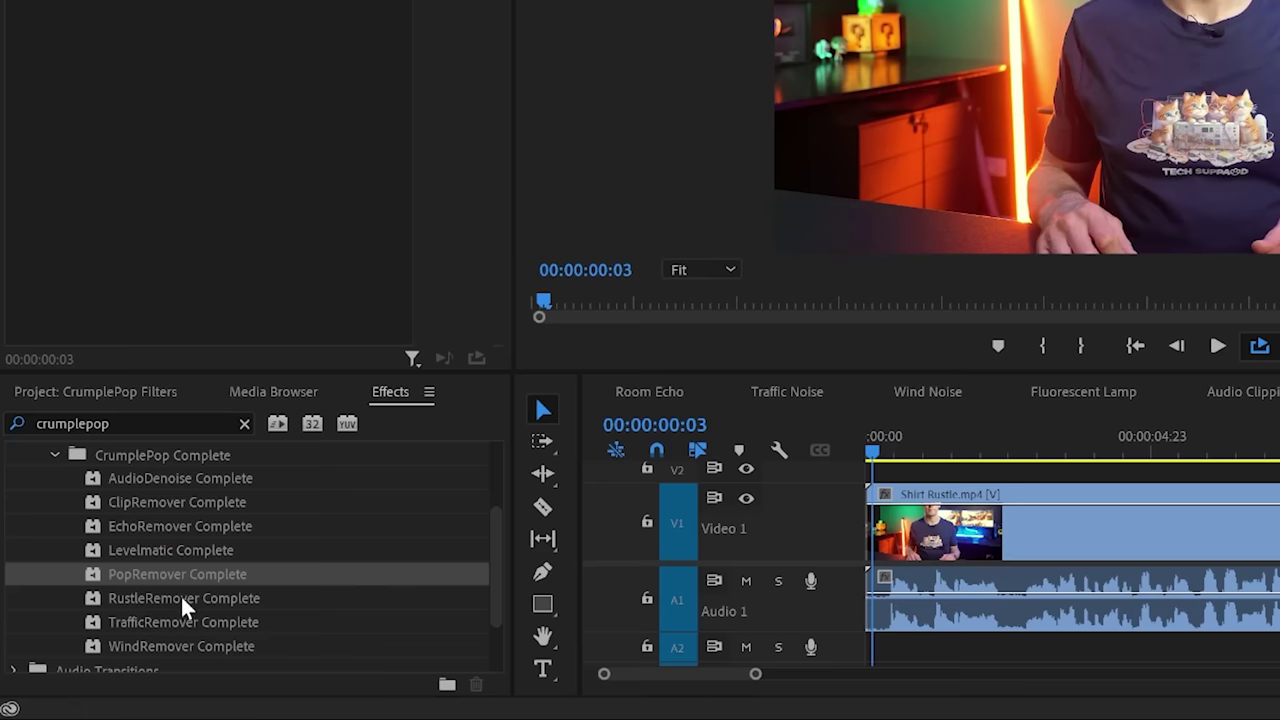
Apply RustleRemover Complete to the Shirt Rustle audio clip and play it back.
left_click_drag(182, 598, 984, 614)
key("space")
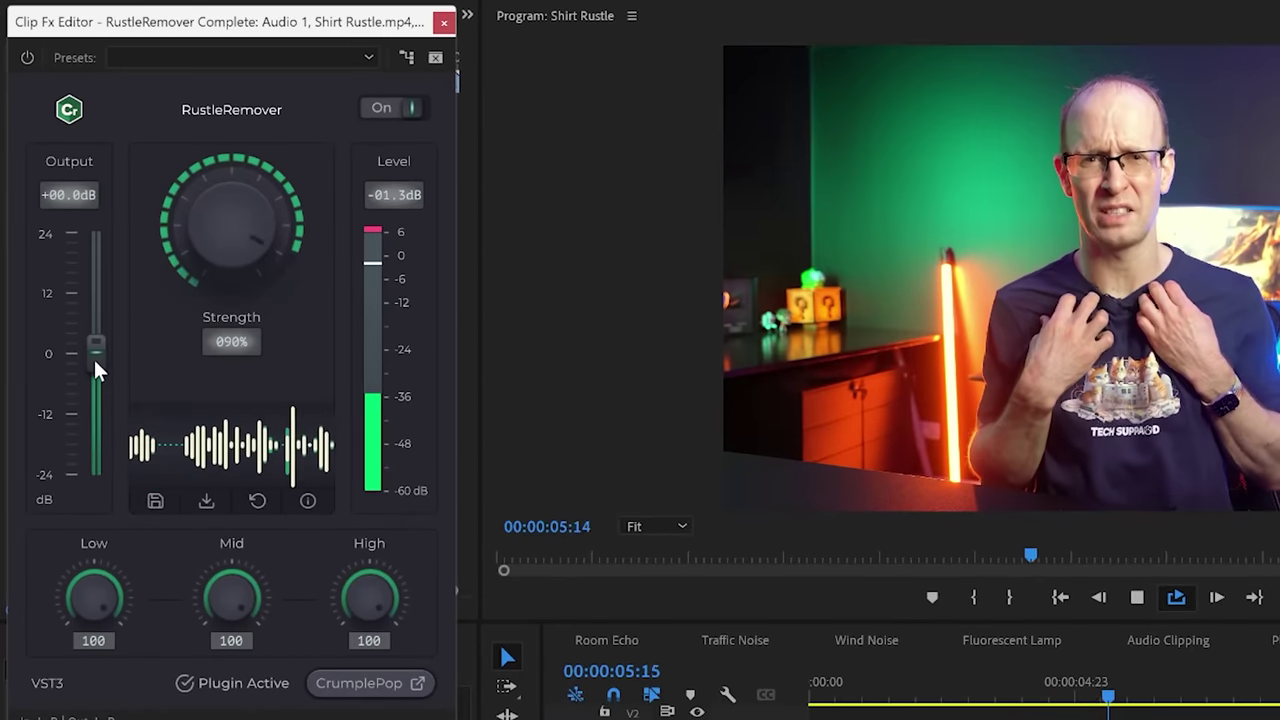
Lower RustleRemover's Output to +0.8 dB and set Low, Mid, High to 074, 062, 076.
left_click_drag(96, 344, 96, 351)
left_click_drag(100, 595, 115, 555)
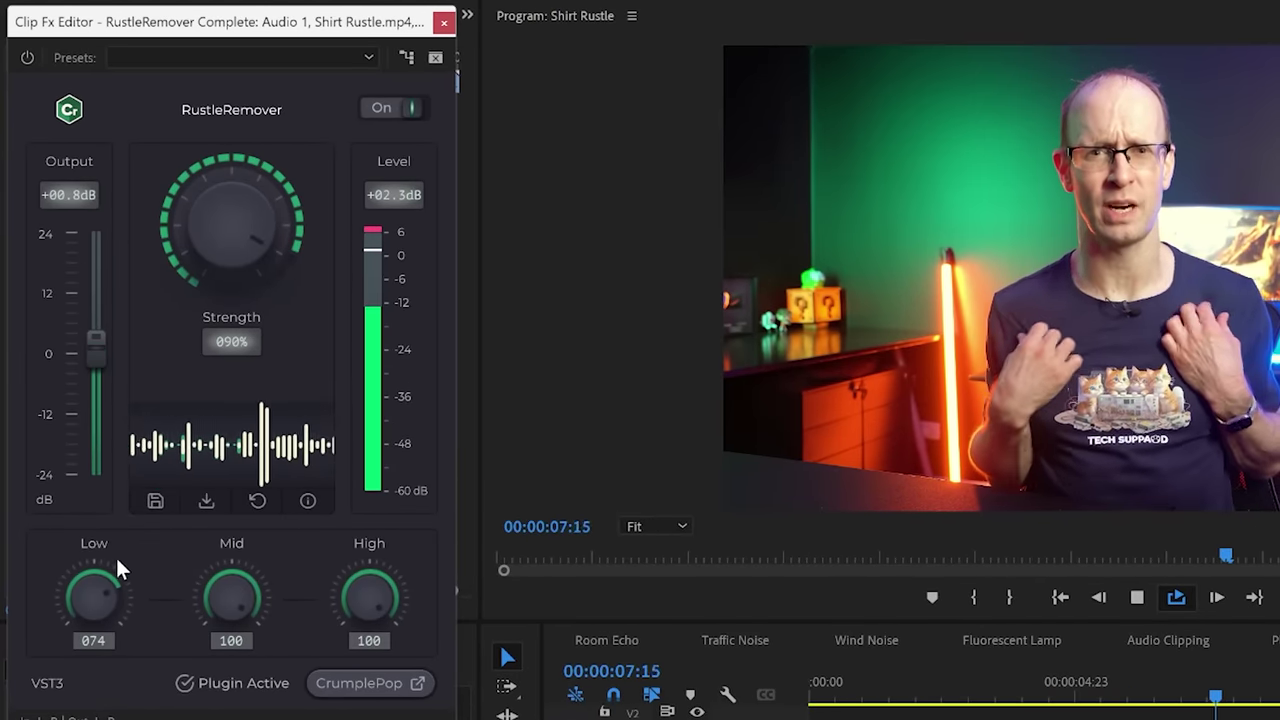
left_click_drag(233, 604, 240, 550)
left_click_drag(375, 598, 390, 548)
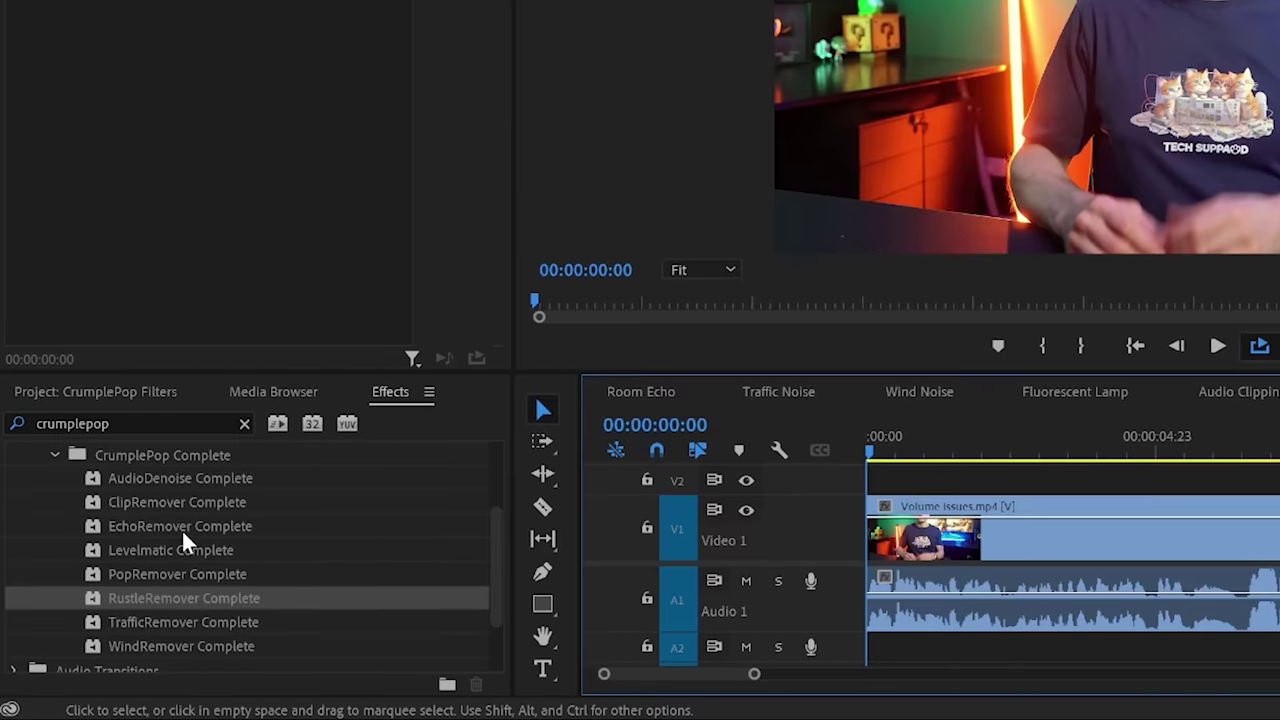
Select the Levelmatic Complete effect for the Volume Issues clip.
left_click(151, 548)
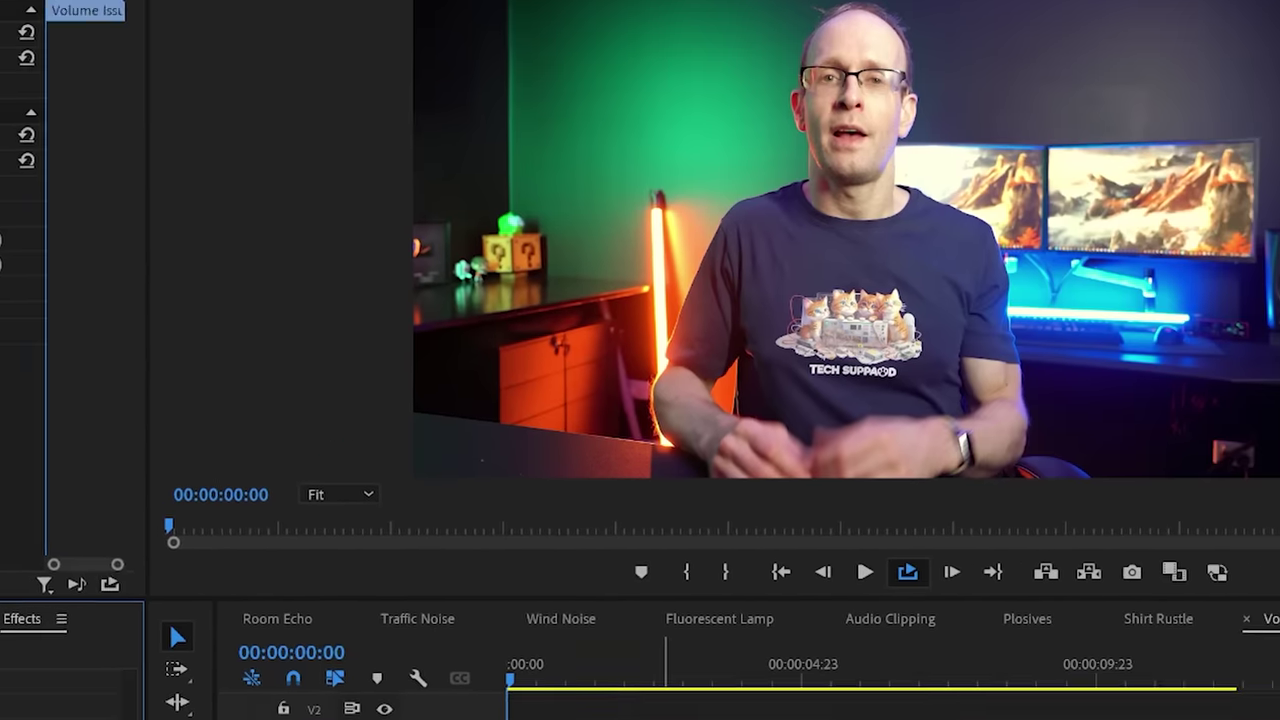